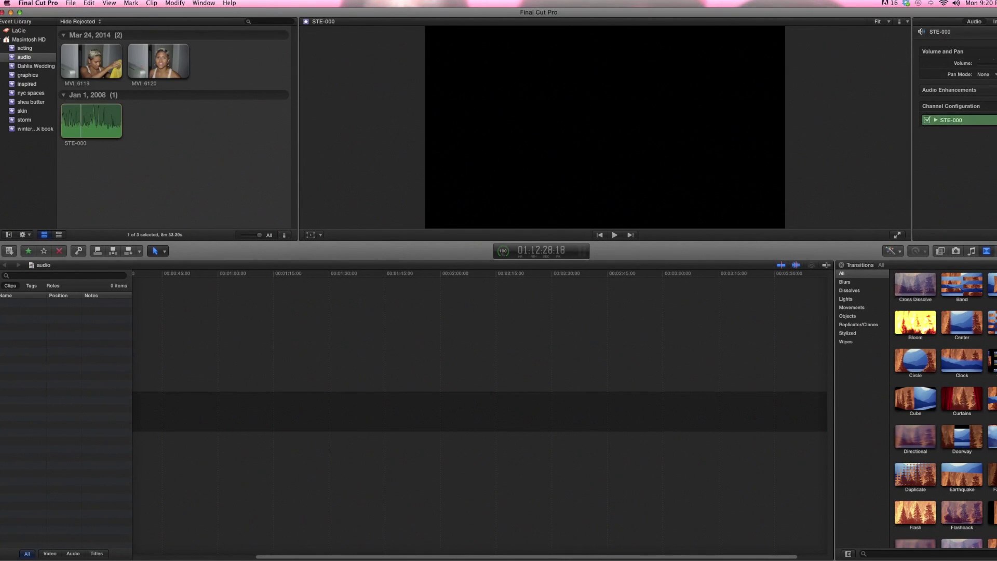
- Import STE-001.wav from the LaCie drive into the existing audio event
{"action": "left_click", "coordinate": [392, 310]}
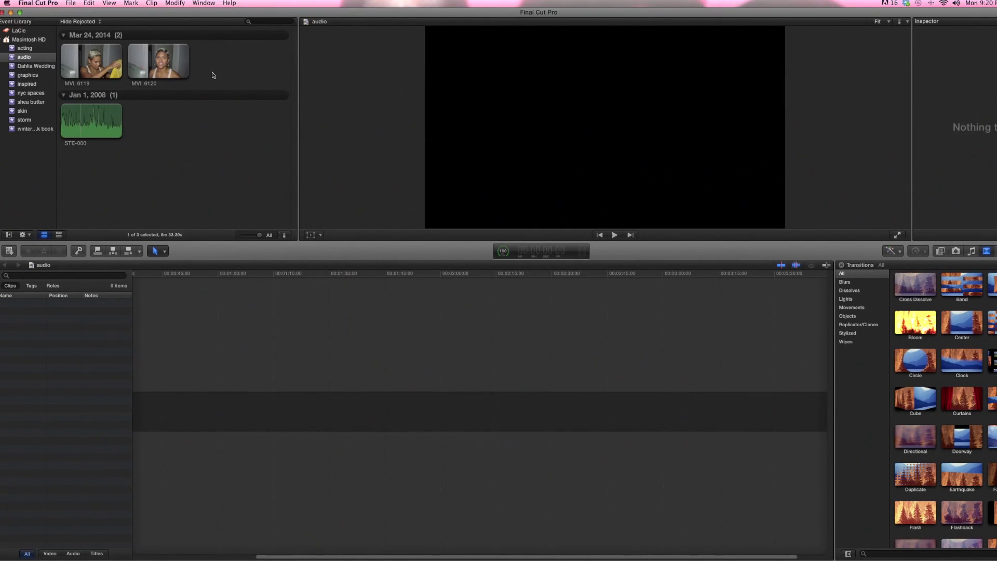
{"action": "left_click", "coordinate": [70, 3]}
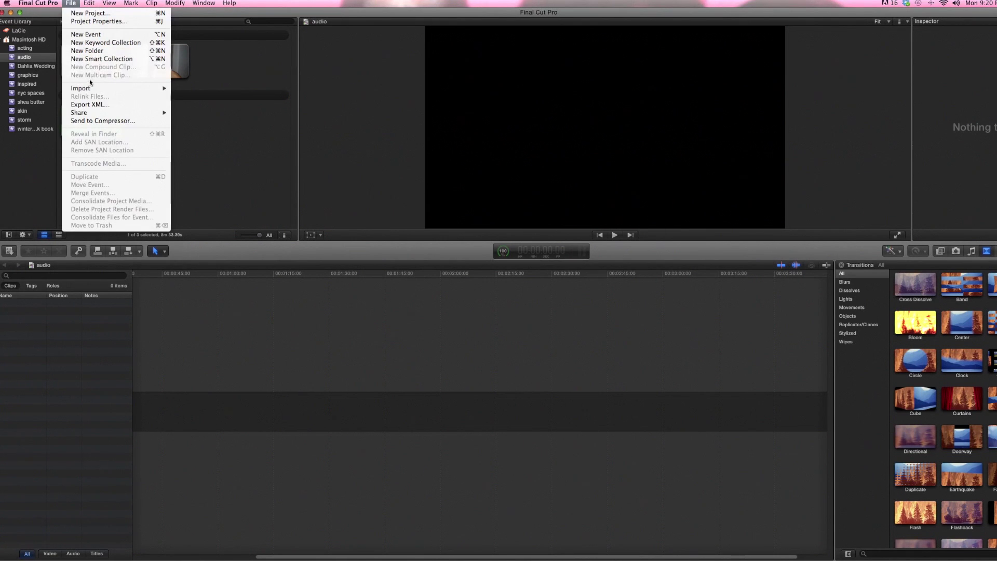
{"action": "mouse_move", "coordinate": [94, 88]}
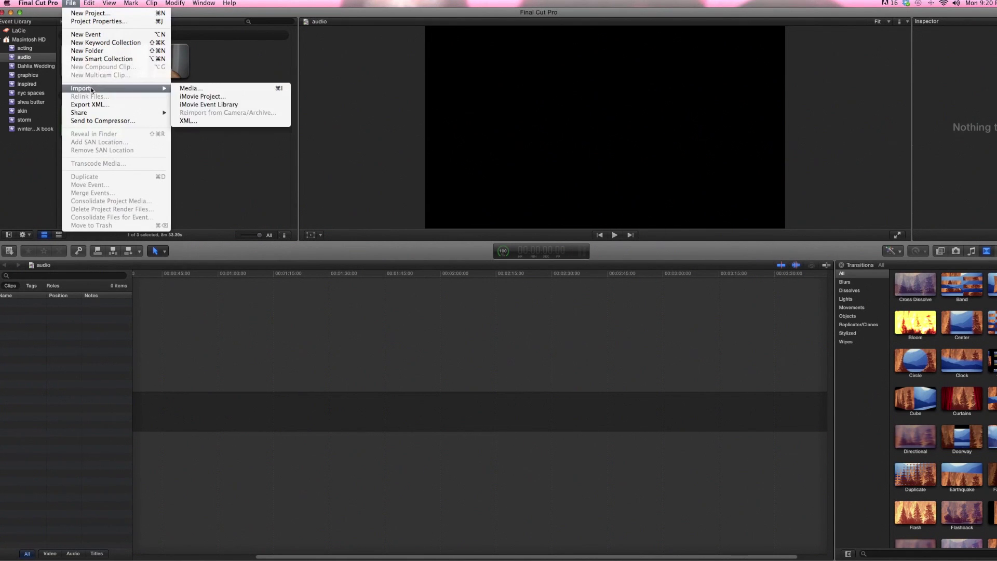
{"action": "left_click", "coordinate": [211, 90]}
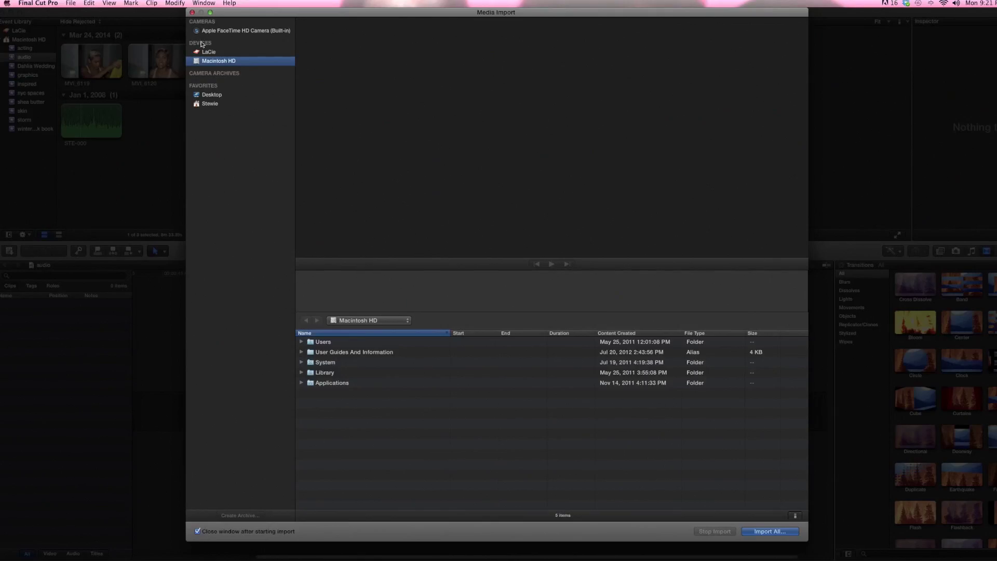
{"action": "left_click", "coordinate": [205, 53]}
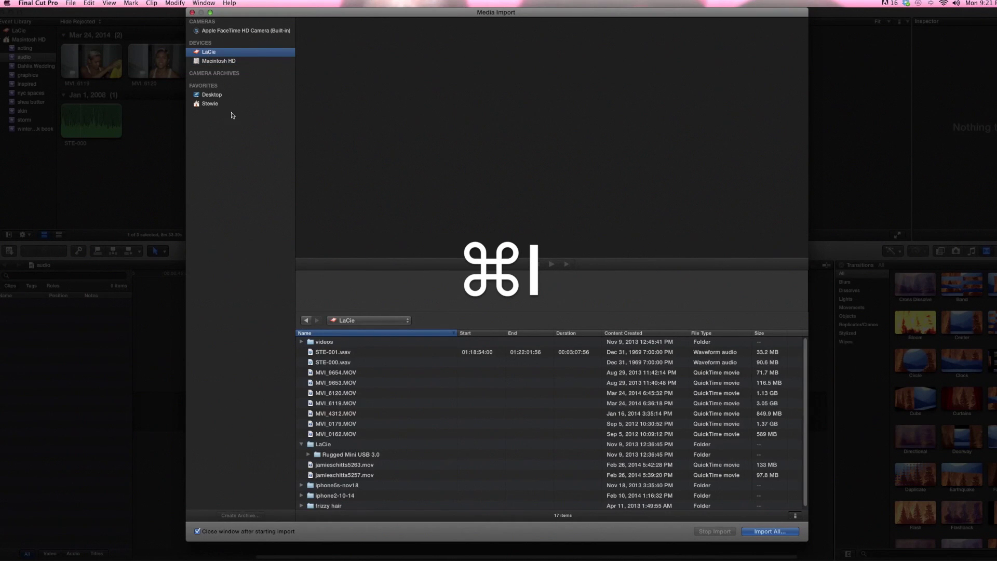
{"action": "left_click", "coordinate": [329, 353]}
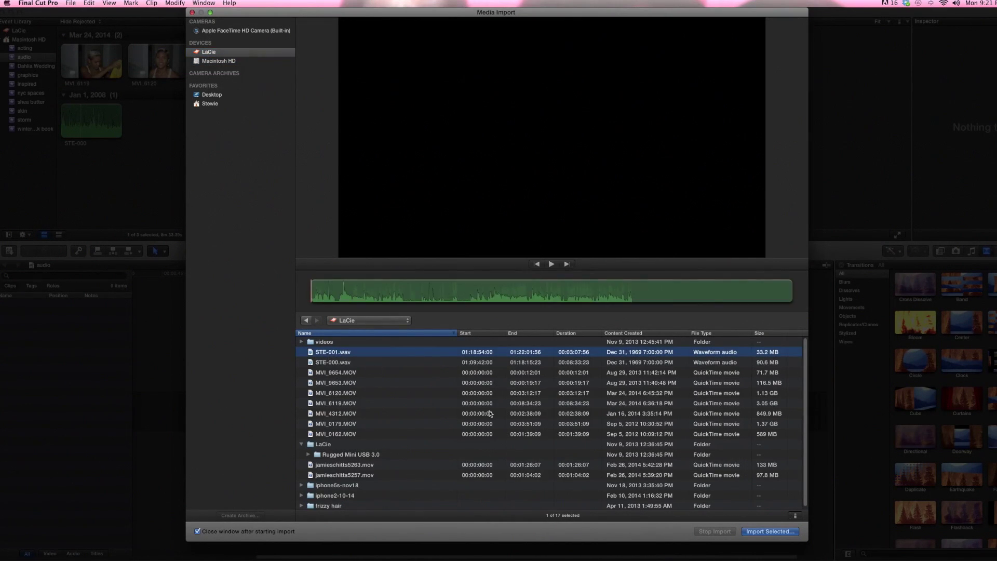
{"action": "left_click", "coordinate": [751, 530]}
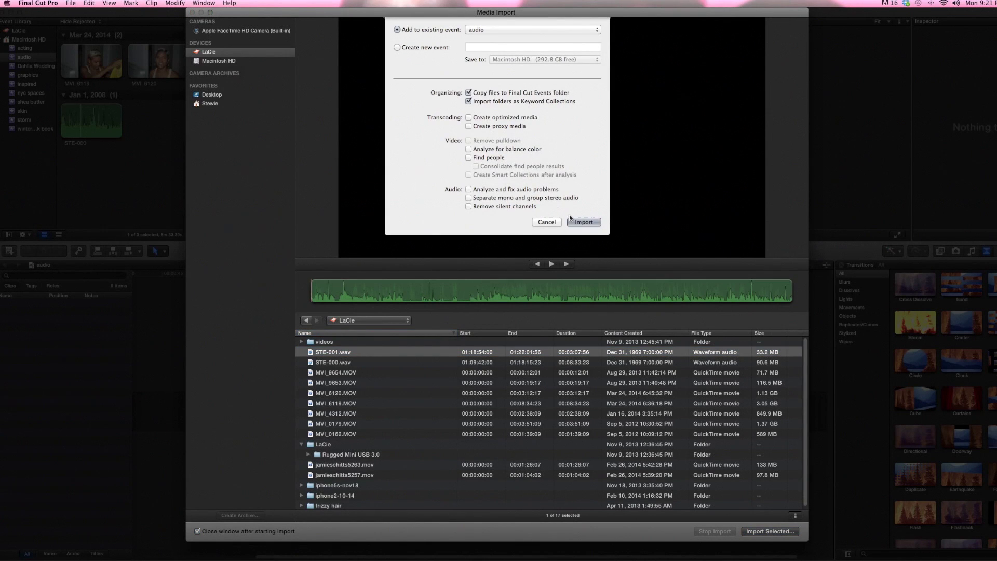
{"action": "left_click", "coordinate": [576, 222]}
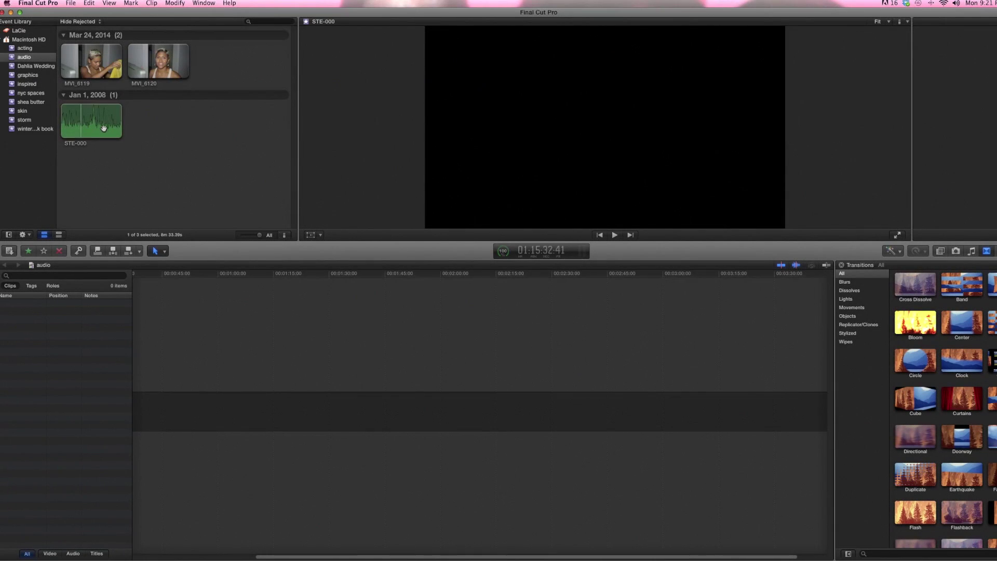
- Select the STE-000 audio recording together with the MVI_6119 video clip and synchronize them
{"action": "left_click", "coordinate": [103, 128]}
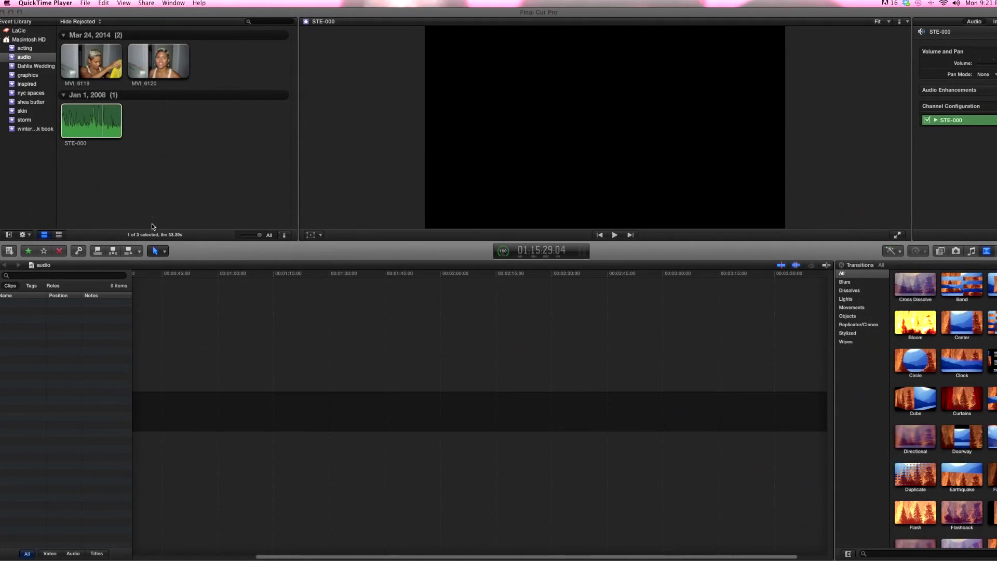
{"action": "left_click", "coordinate": [89, 128]}
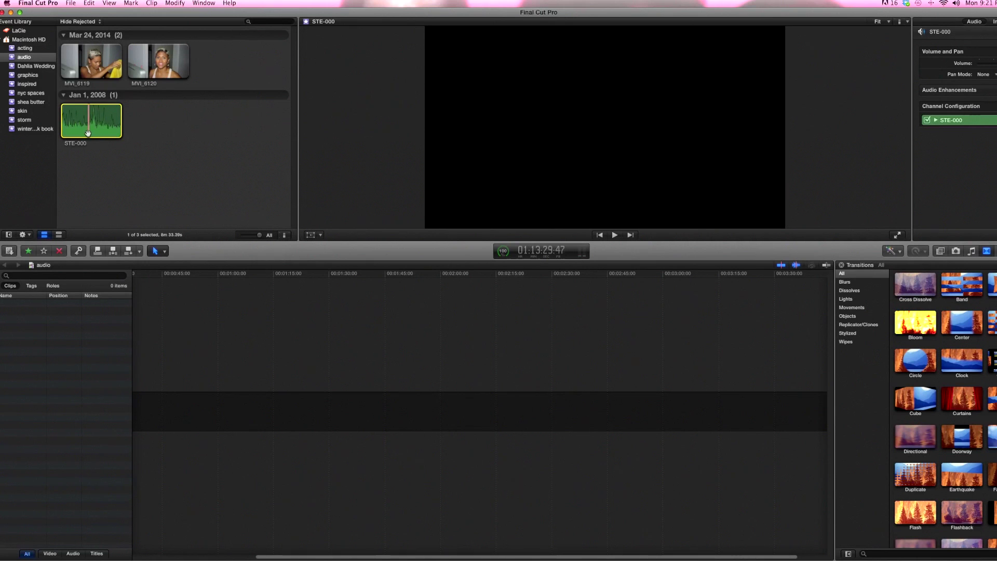
{"action": "left_click", "coordinate": [96, 54], "text": "super"}
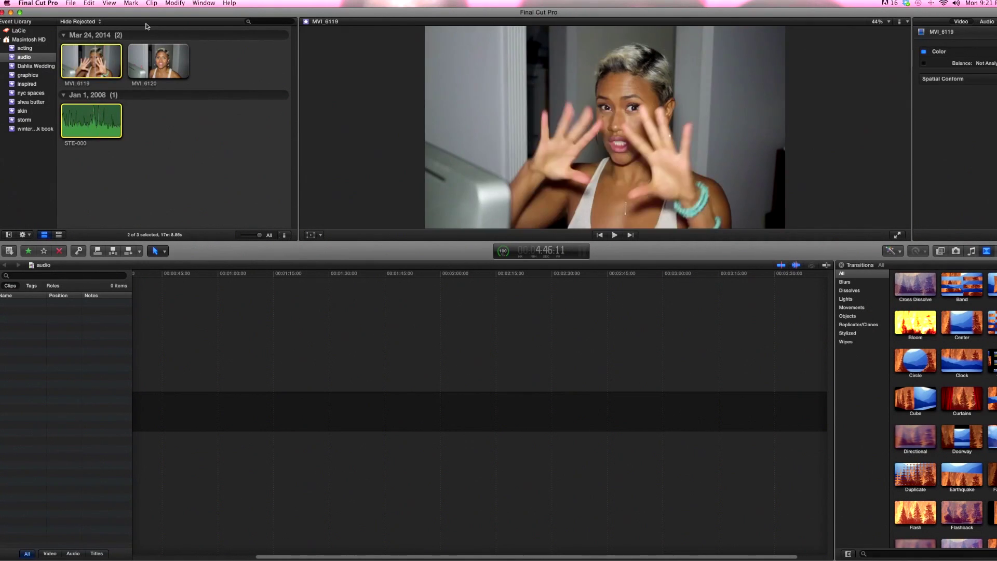
{"action": "left_click", "coordinate": [96, 54], "text": "super"}
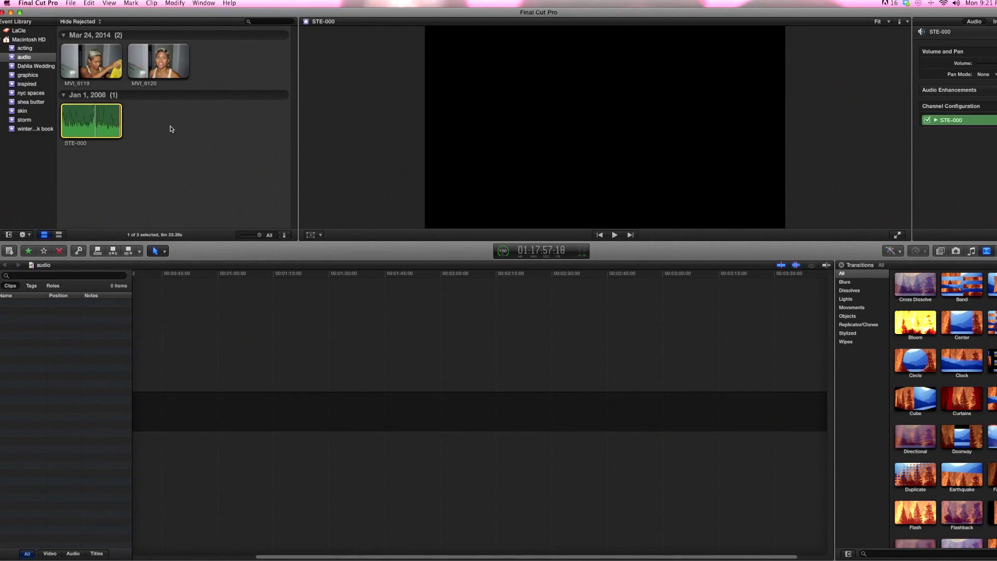
{"action": "left_click", "coordinate": [95, 65], "text": "super"}
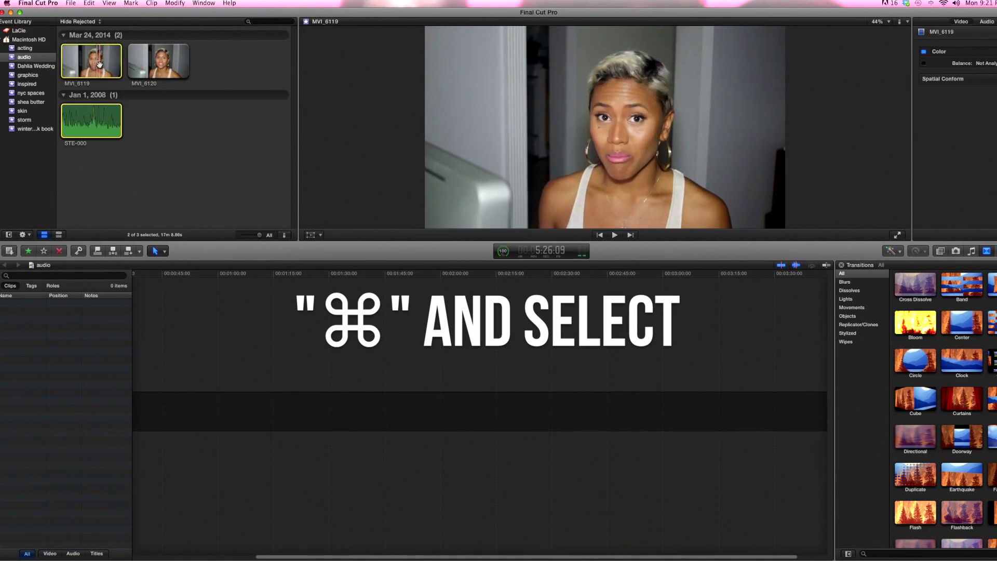
{"action": "left_click", "coordinate": [152, 3]}
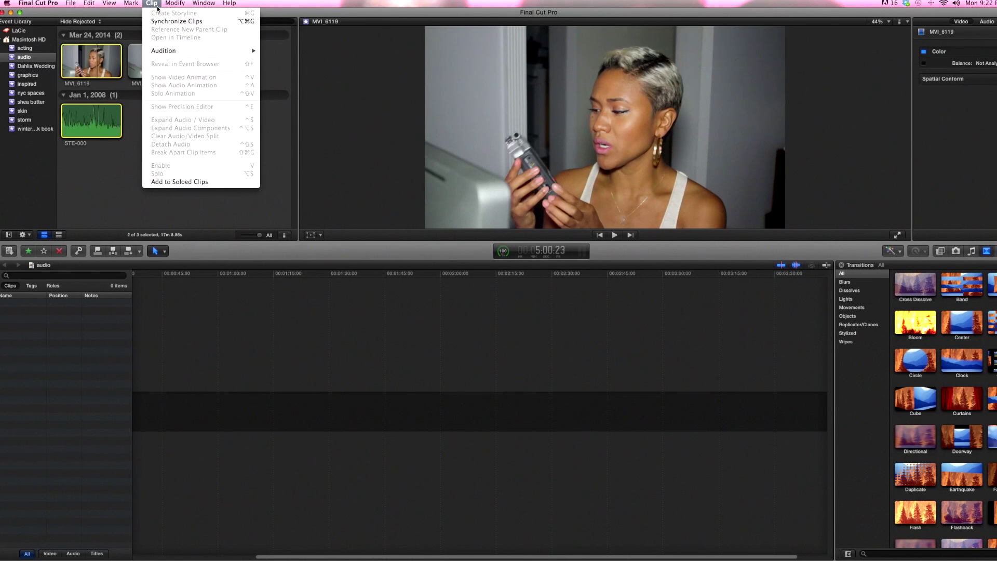
{"action": "left_click", "coordinate": [157, 22]}
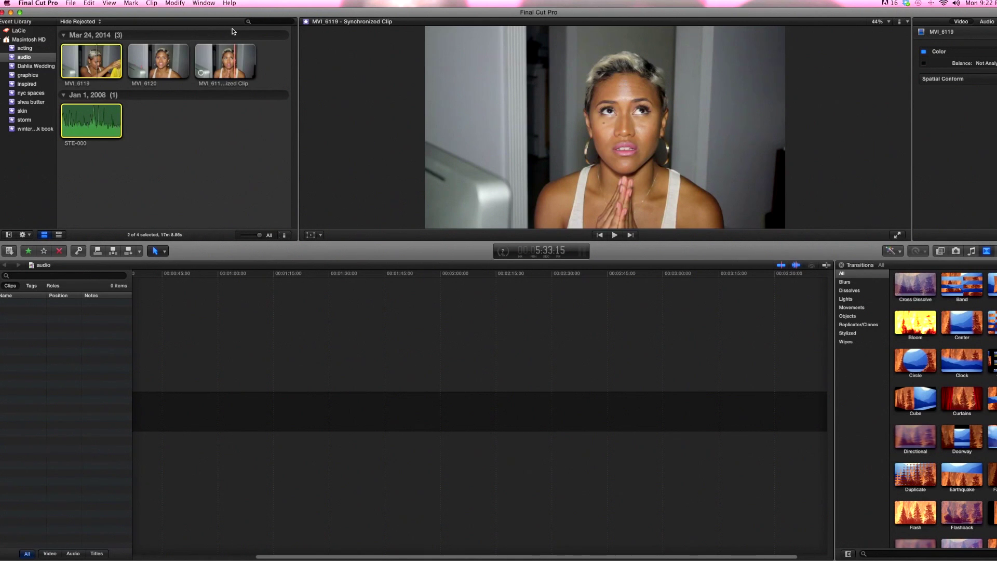
- Place the synchronized MVI_6119 clip in the audio project's timeline and mute the computer's sound
{"action": "left_click", "coordinate": [542, 322]}
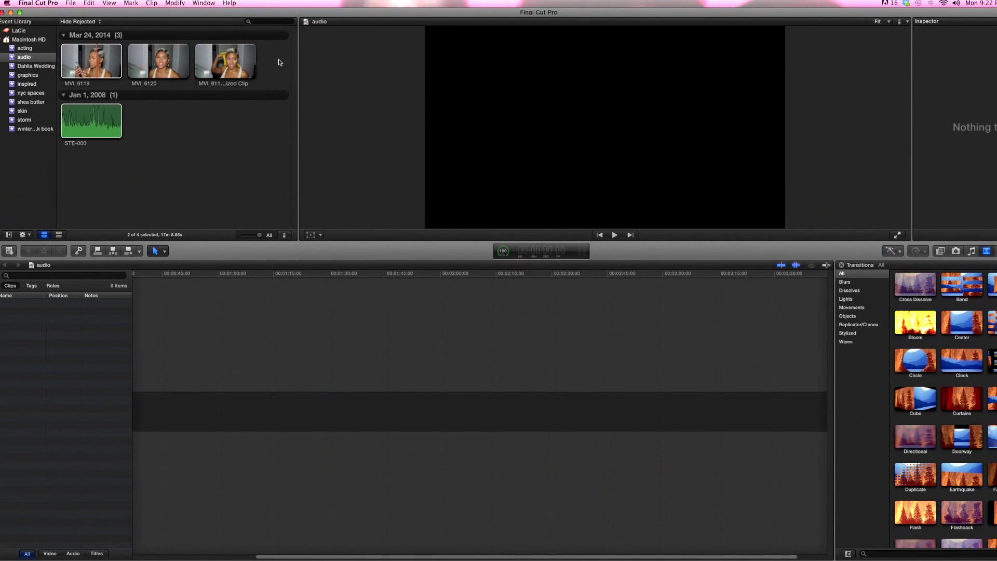
{"action": "left_click_drag", "start_coordinate": [231, 66], "coordinate": [251, 422]}
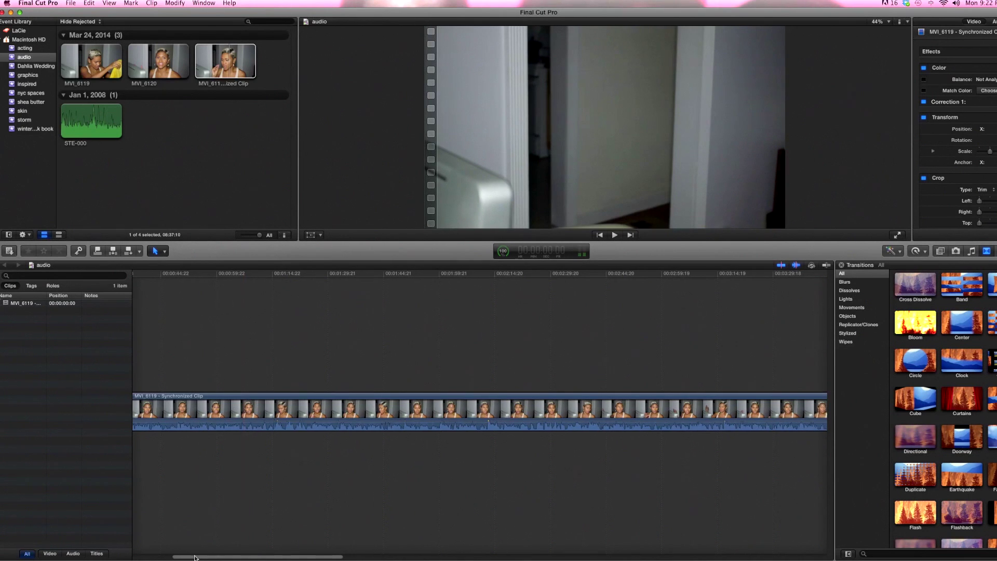
{"action": "key", "text": "XF86AudioMute"}
- Expand the audio components of the synchronized clip in the timeline
{"action": "left_click", "coordinate": [212, 409]}
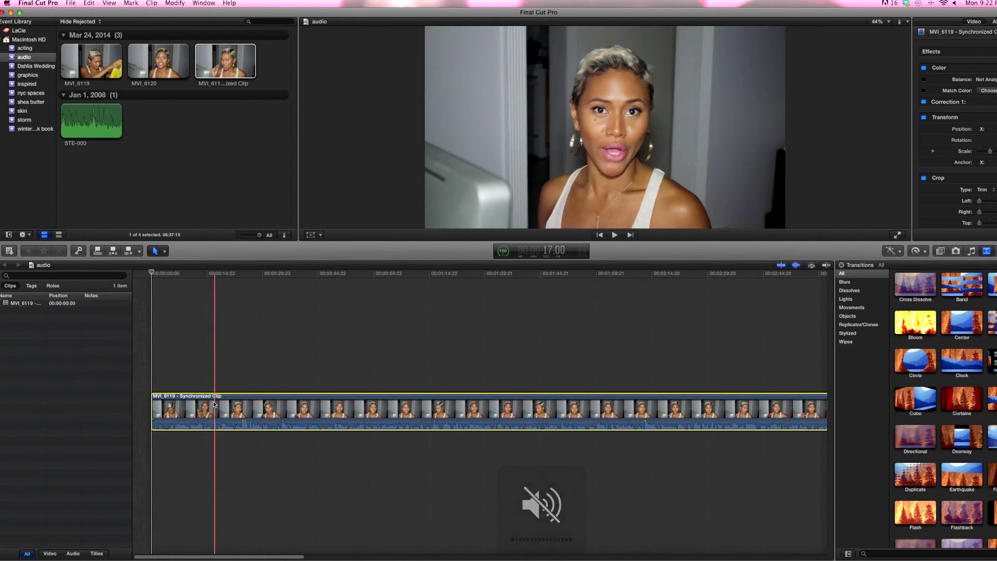
{"action": "key", "text": "space"}
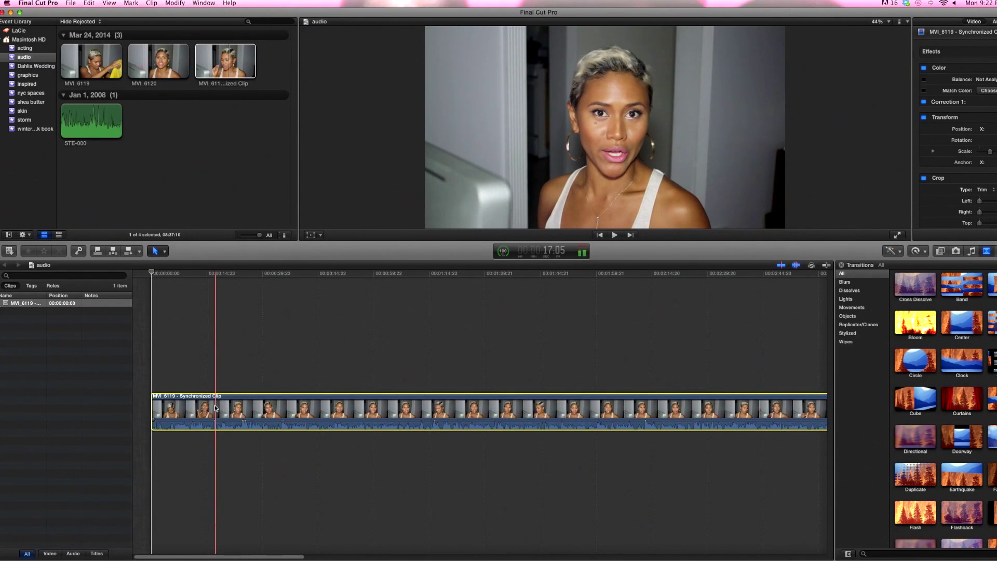
{"action": "right_click", "coordinate": [215, 408]}
{"action": "left_click", "coordinate": [228, 474]}
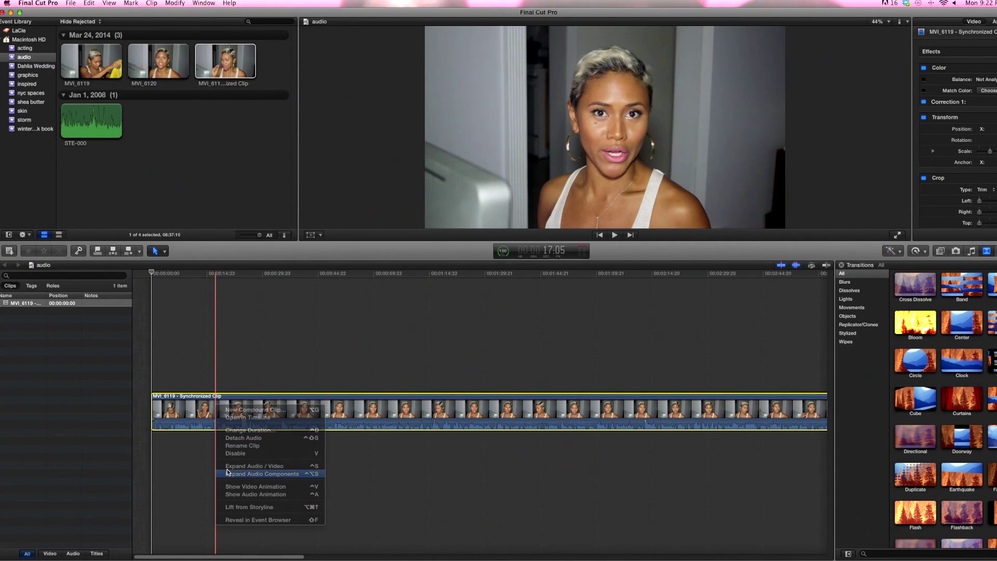
{"action": "left_click", "coordinate": [239, 437]}
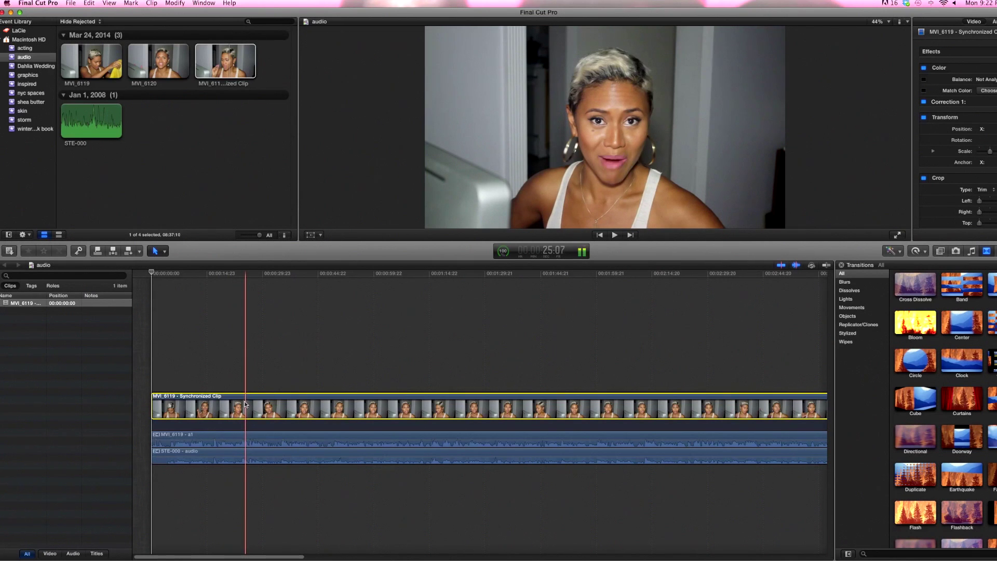
- Raise the volume of the STE-000 audio component in the timeline to 12 dB
{"action": "left_click", "coordinate": [242, 438]}
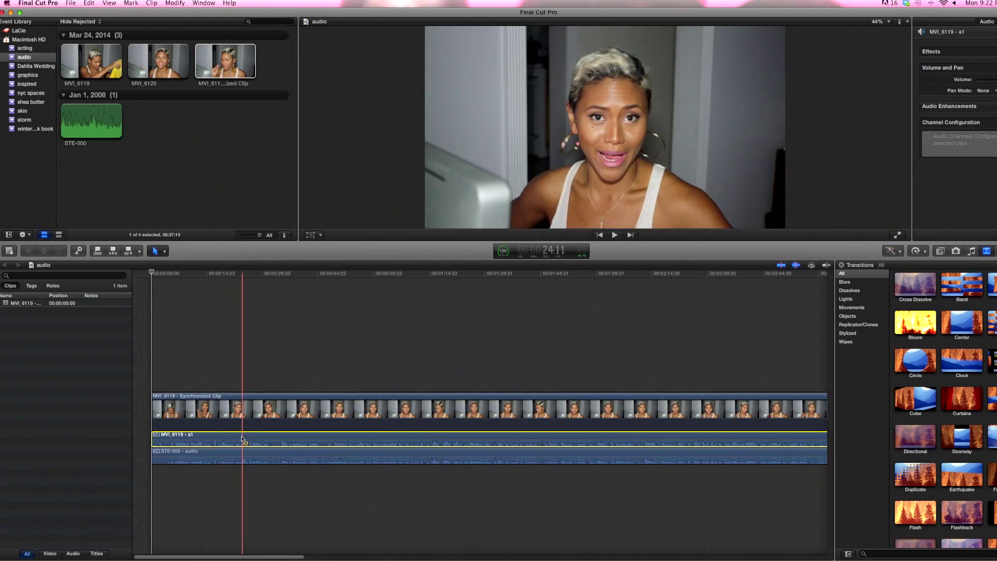
{"action": "left_click", "coordinate": [249, 455]}
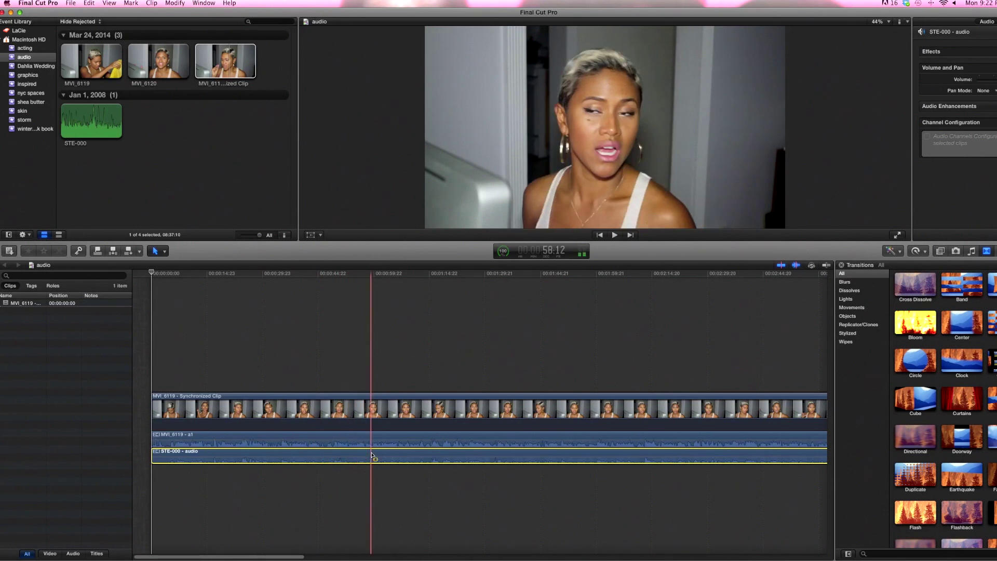
{"action": "mouse_move", "coordinate": [253, 458]}
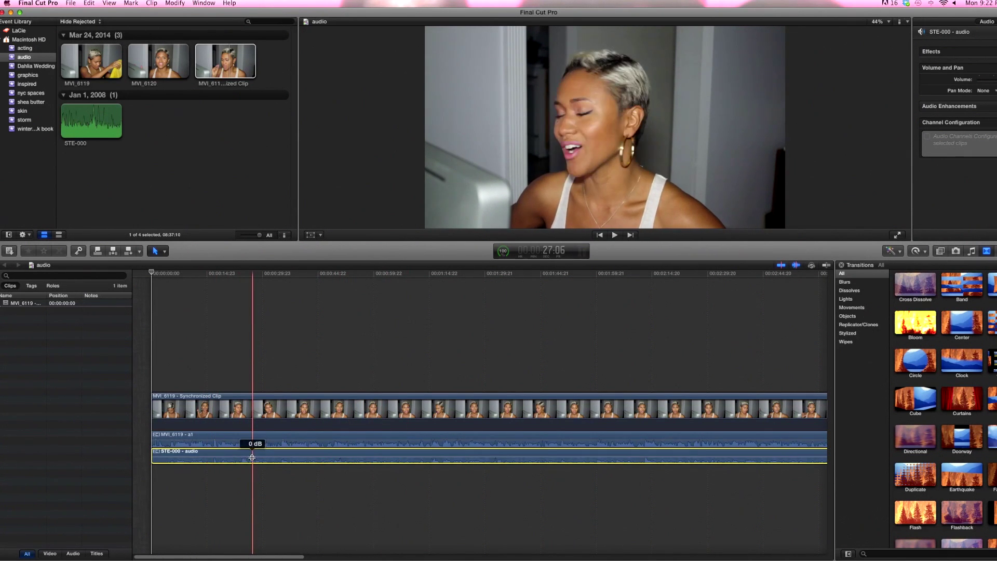
{"action": "left_click_drag", "start_coordinate": [251, 458], "coordinate": [252, 456]}
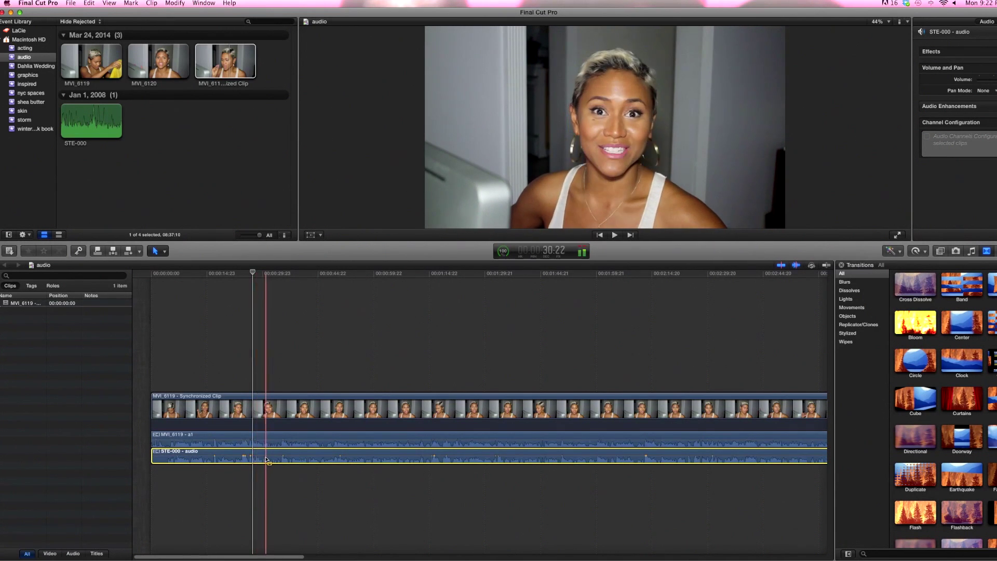
- Examine the waveforms of both audio components up close, working from around 26 seconds back to the start of the clip
{"action": "key", "text": "z"}
{"action": "left_click", "coordinate": [252, 457]}
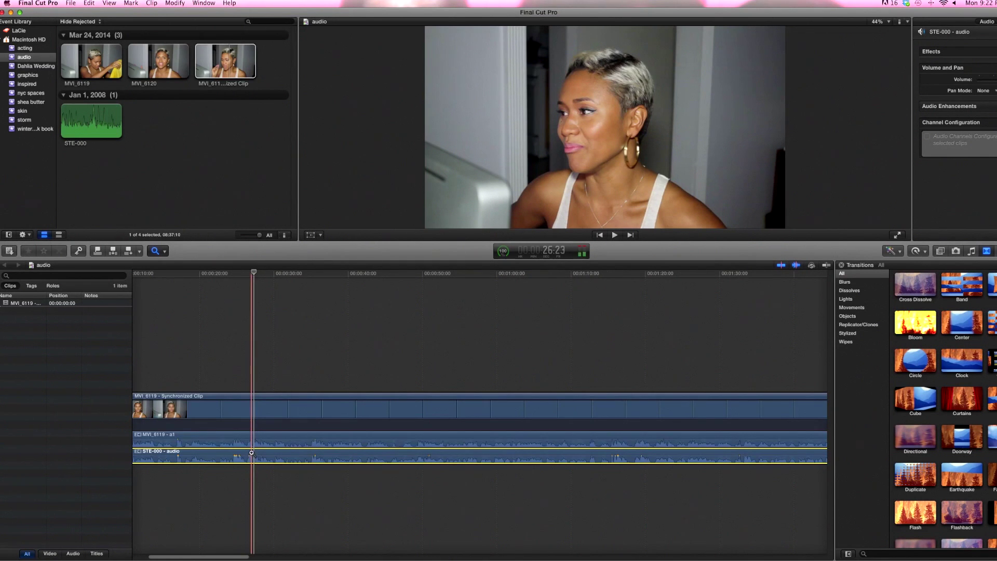
{"action": "left_click", "coordinate": [242, 454]}
{"action": "left_click", "coordinate": [241, 454]}
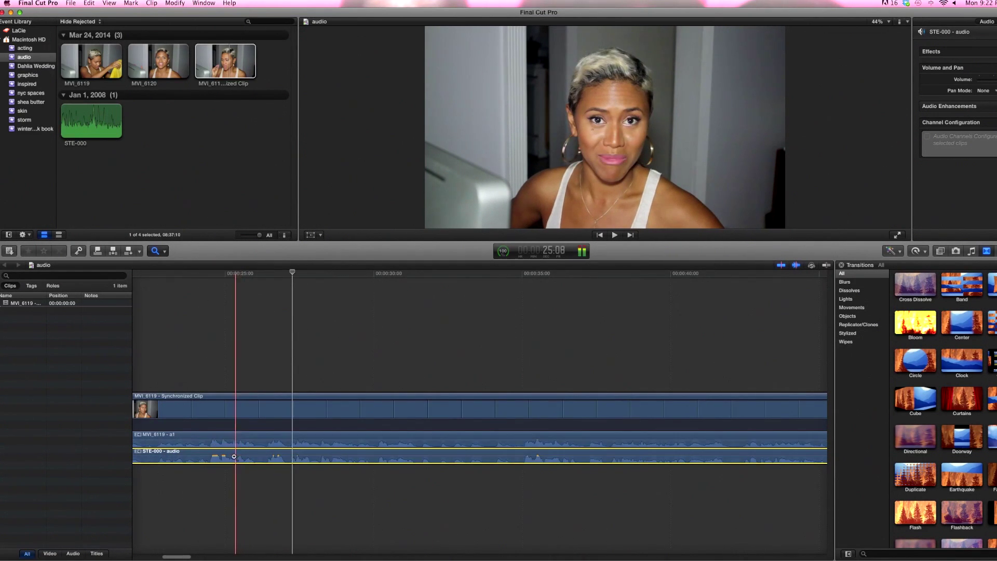
{"action": "left_click", "coordinate": [218, 457]}
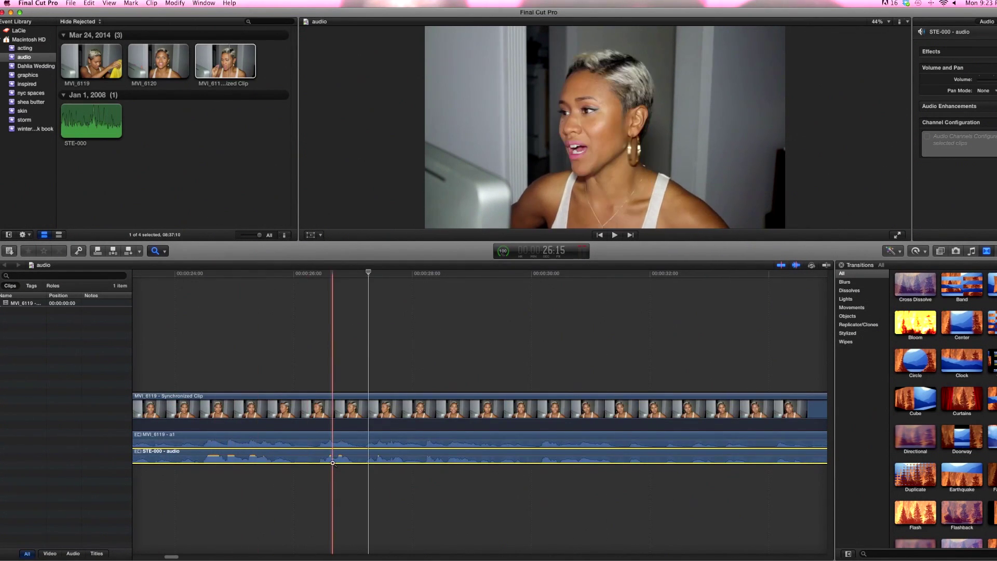
{"action": "left_click_drag", "start_coordinate": [171, 557], "coordinate": [159, 557]}
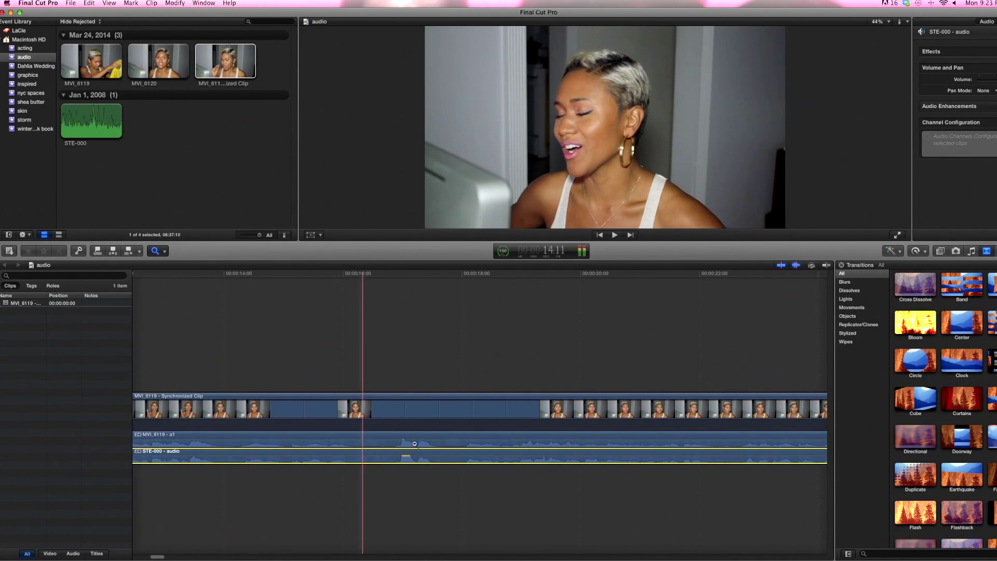
{"action": "left_click", "coordinate": [363, 454]}
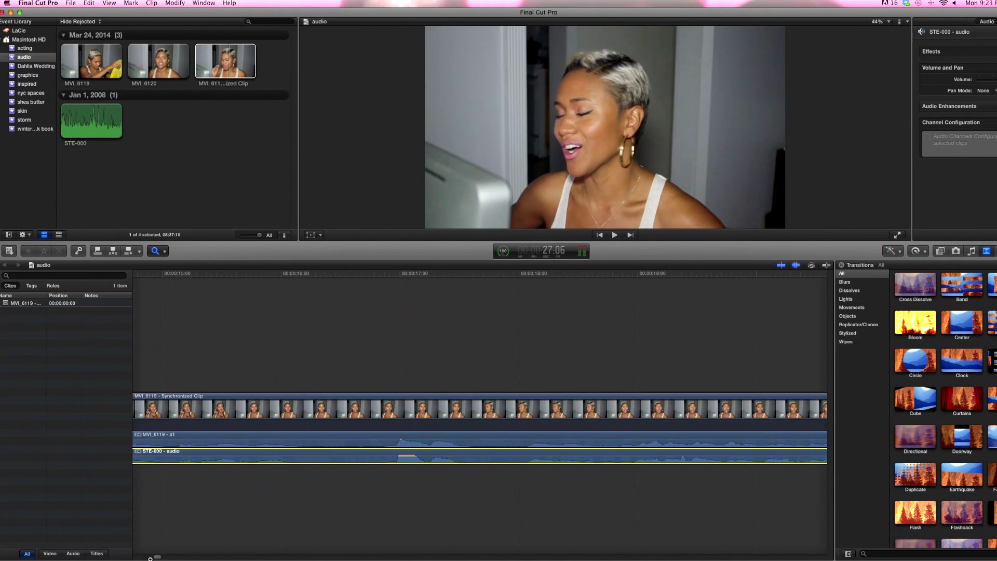
{"action": "left_click_drag", "start_coordinate": [155, 557], "coordinate": [135, 556]}
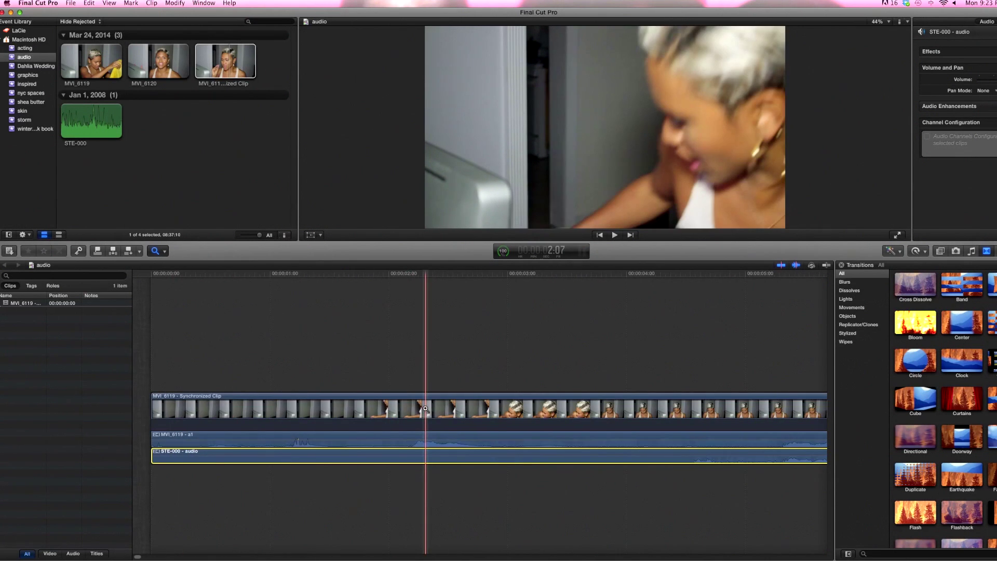
- Return to the Select tool and disable the STE-000 audio component
{"action": "key", "text": "a"}
{"action": "key", "text": "v"}
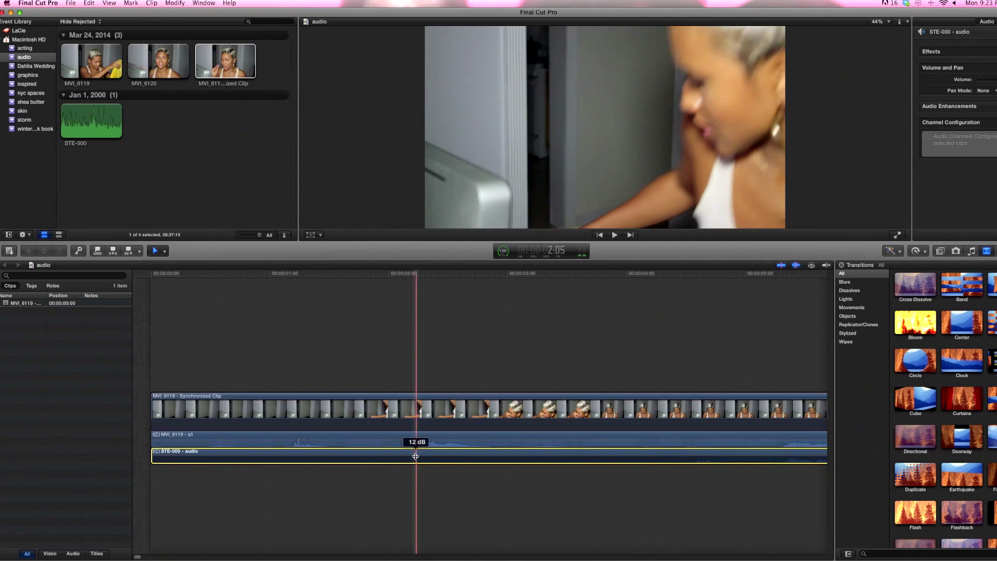
{"action": "left_click", "coordinate": [417, 441]}
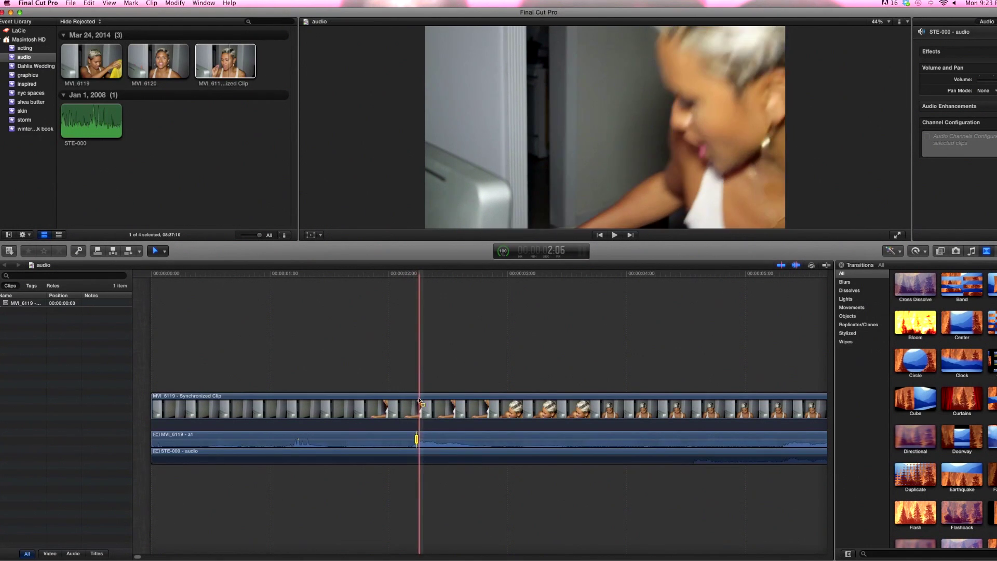
- Disable the whole synchronized clip in the timeline and enable it again
{"action": "left_click", "coordinate": [418, 386]}
{"action": "left_click", "coordinate": [424, 400]}
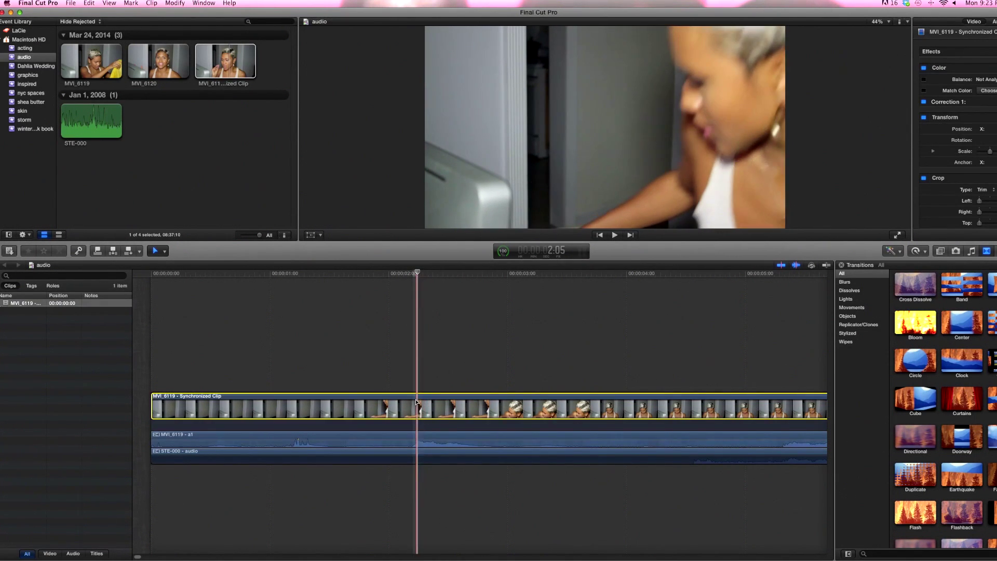
{"action": "key", "text": "v"}
{"action": "key", "text": "v"}
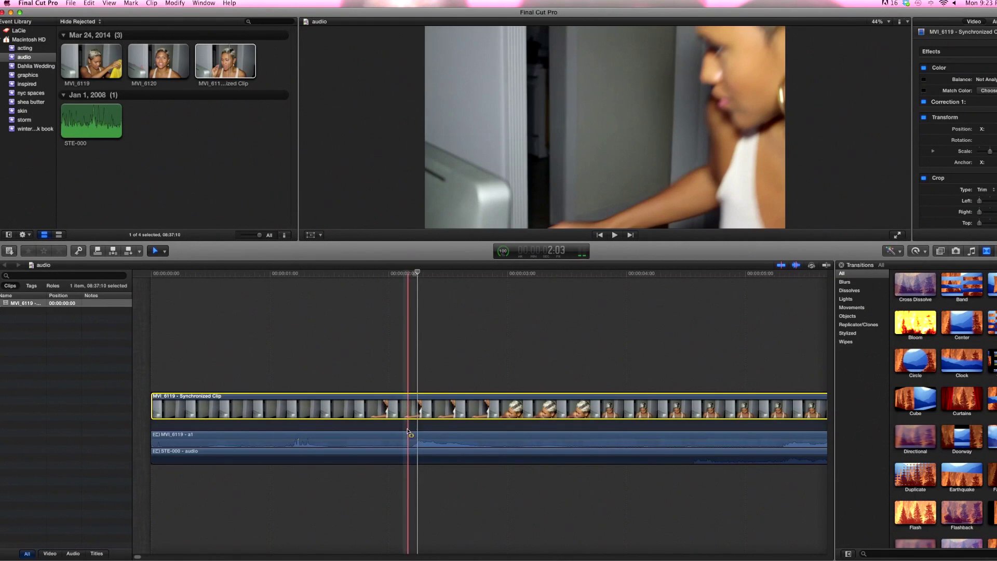
- Toggle the MVI_6119 - a1 audio component, keep STE-000 off and play the clip to hear the camera sound
{"action": "left_click", "coordinate": [408, 437]}
{"action": "key", "text": "v"}
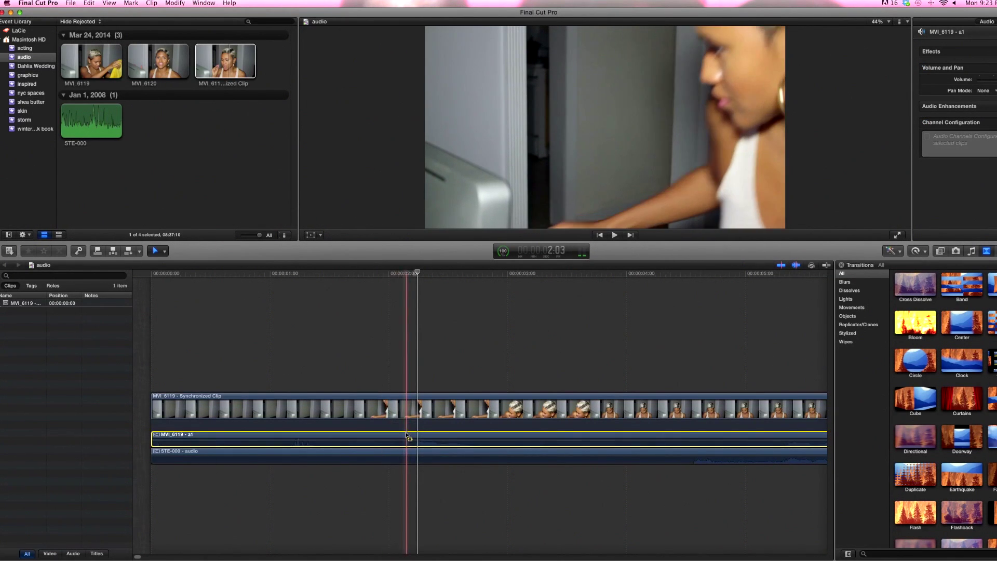
{"action": "left_click", "coordinate": [405, 453]}
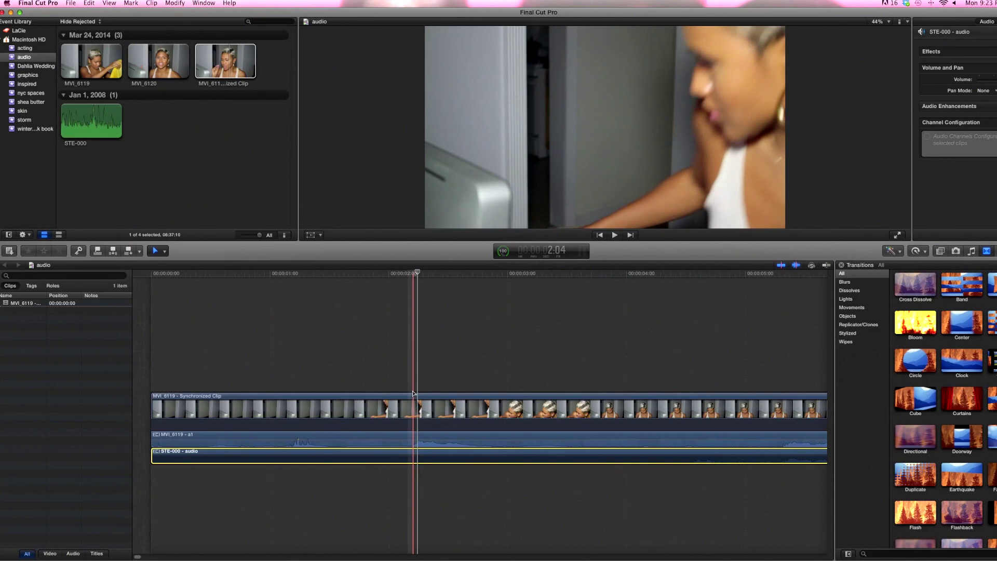
{"action": "key", "text": "space"}
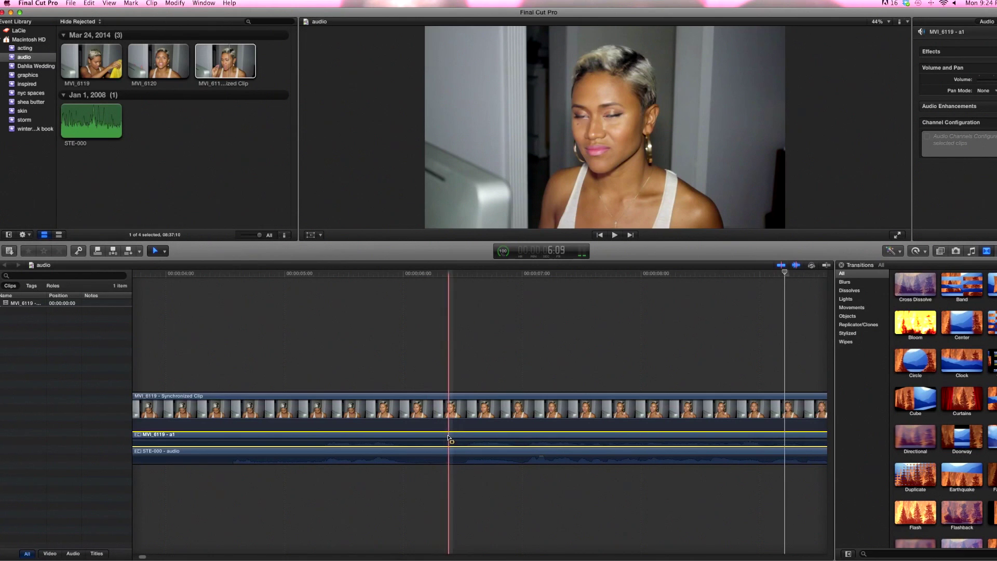
- Disable the MVI_6119 - a1 component, enable STE-000 and play the clip to hear the separately recorded audio
{"action": "left_click", "coordinate": [457, 455]}
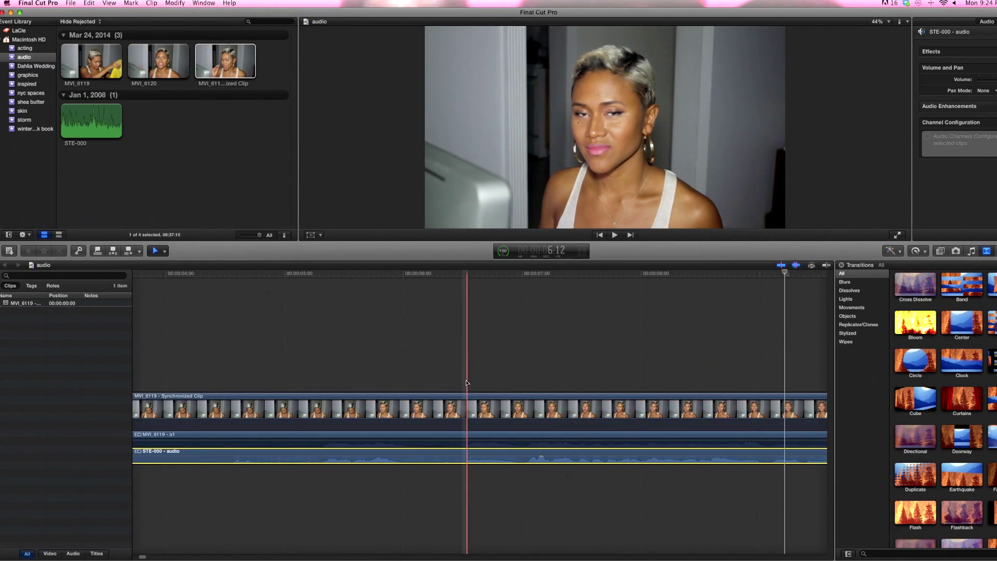
{"action": "key", "text": "space"}
{"action": "key", "text": "F12"}
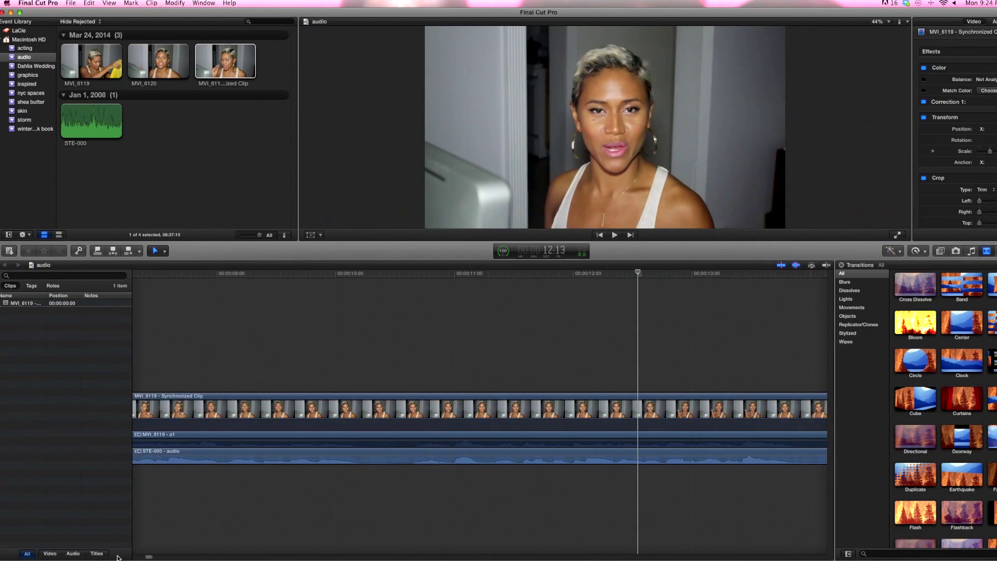
- Try lower volumes of -7 dB and 7 dB on the STE-000 audio component and check its waveform around 17 seconds
{"action": "left_click_drag", "start_coordinate": [148, 556], "coordinate": [152, 557]}
{"action": "left_click", "coordinate": [366, 455]}
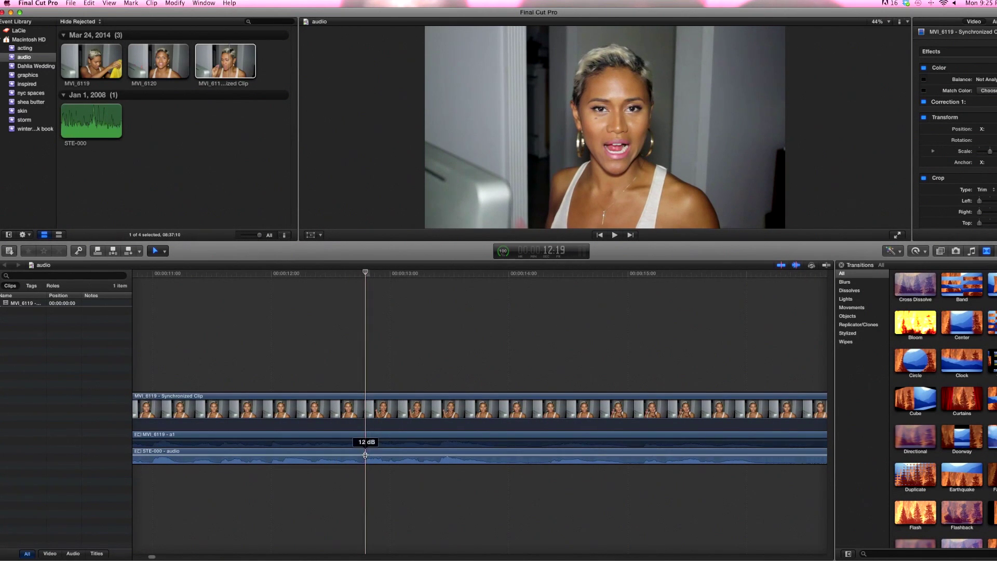
{"action": "left_click_drag", "start_coordinate": [363, 469], "coordinate": [363, 461]}
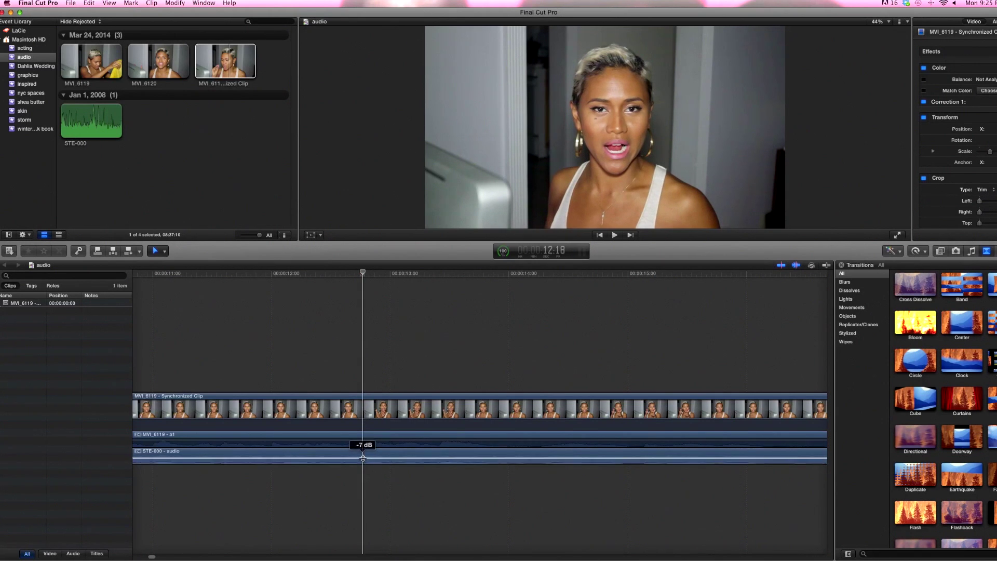
{"action": "left_click_drag", "start_coordinate": [364, 456], "coordinate": [364, 454]}
{"action": "left_click_drag", "start_coordinate": [153, 556], "coordinate": [159, 556]}
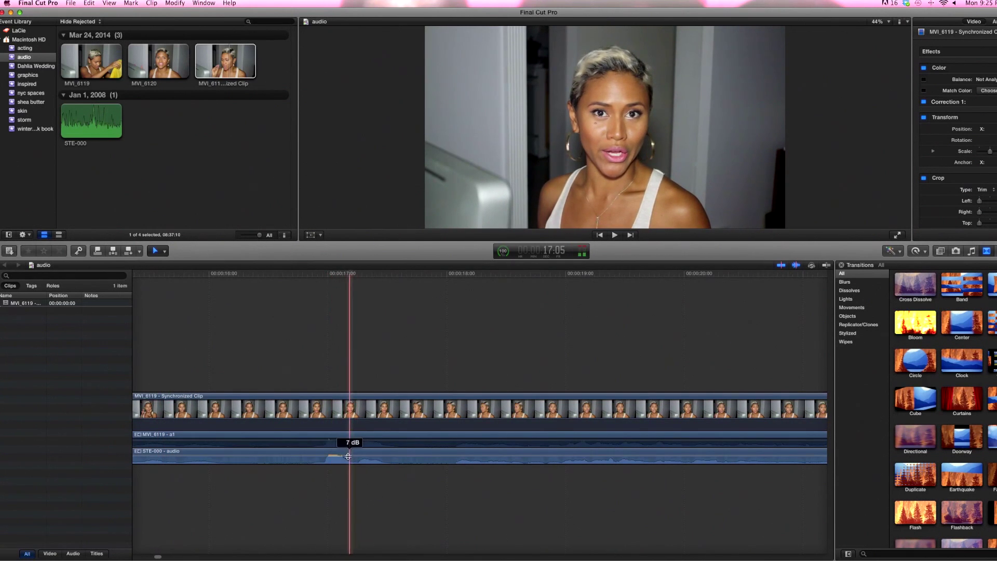
{"action": "key", "text": "space"}
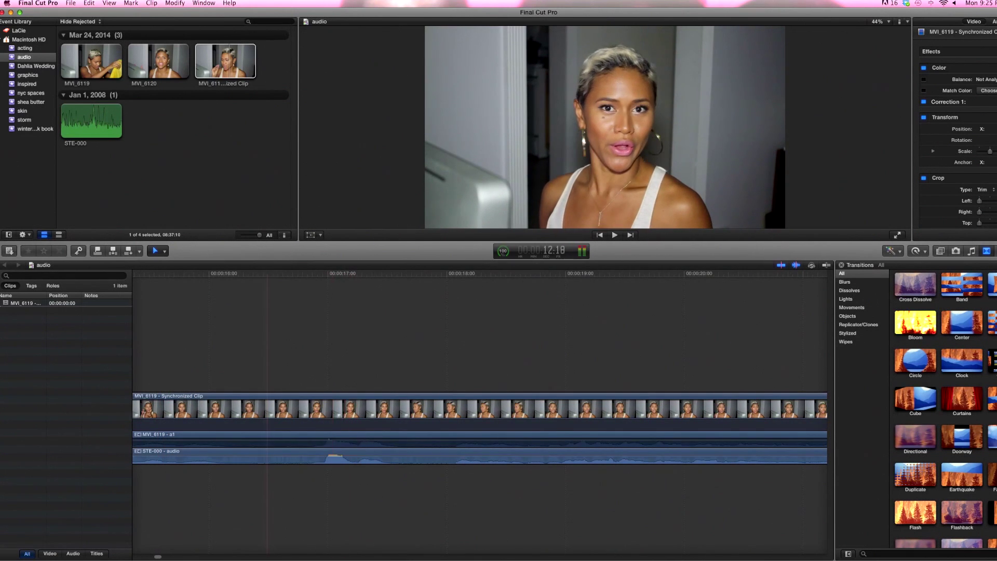
- Look through the STE-000 waveform for loud peaks, from about 38 seconds to around 2:12
{"action": "left_click_drag", "start_coordinate": [156, 557], "coordinate": [264, 557]}
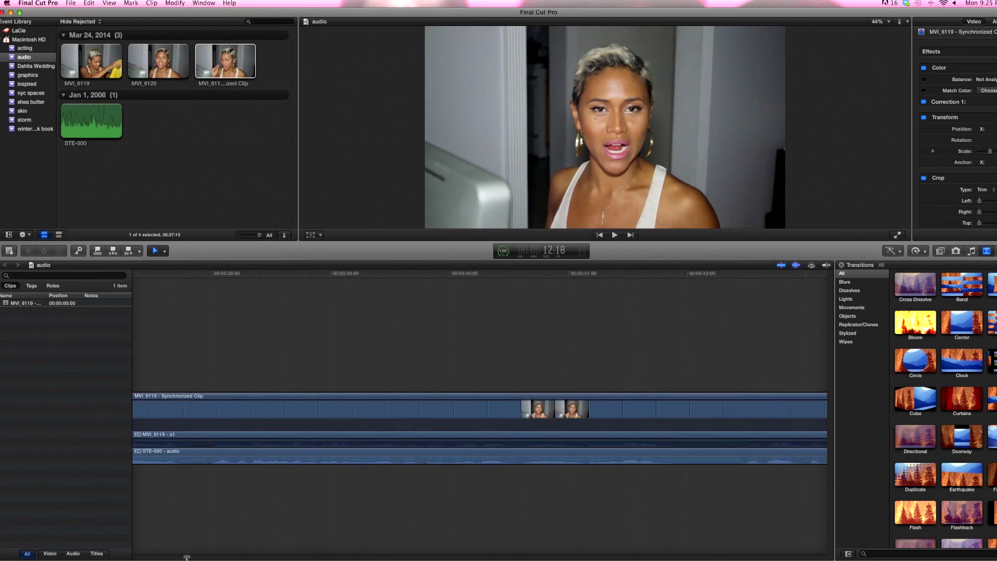
{"action": "left_click", "coordinate": [358, 456]}
{"action": "key", "text": "z"}
{"action": "left_click", "coordinate": [371, 447], "text": "alt"}
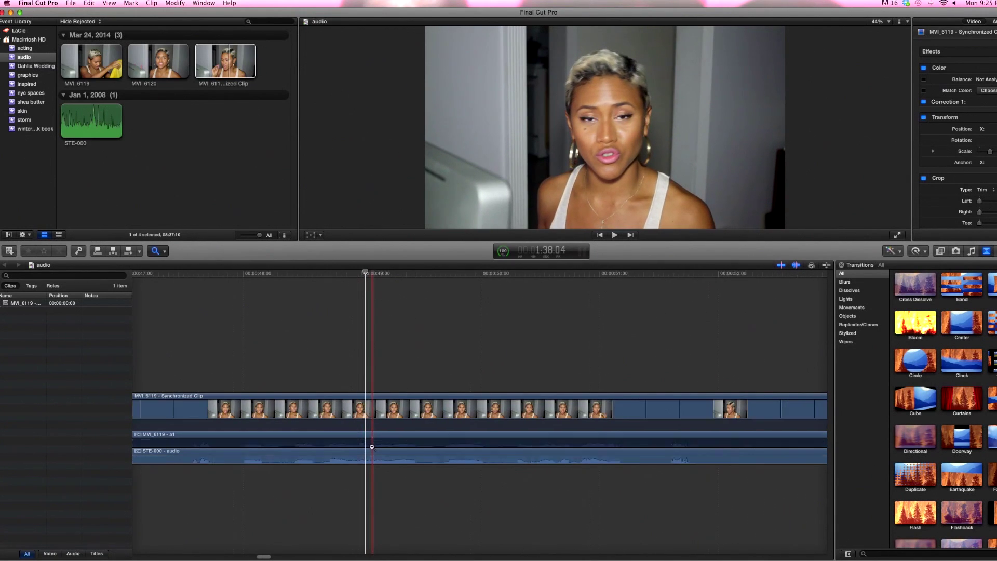
{"action": "left_click", "coordinate": [371, 446], "text": "alt"}
{"action": "left_click_drag", "start_coordinate": [271, 558], "coordinate": [309, 557]}
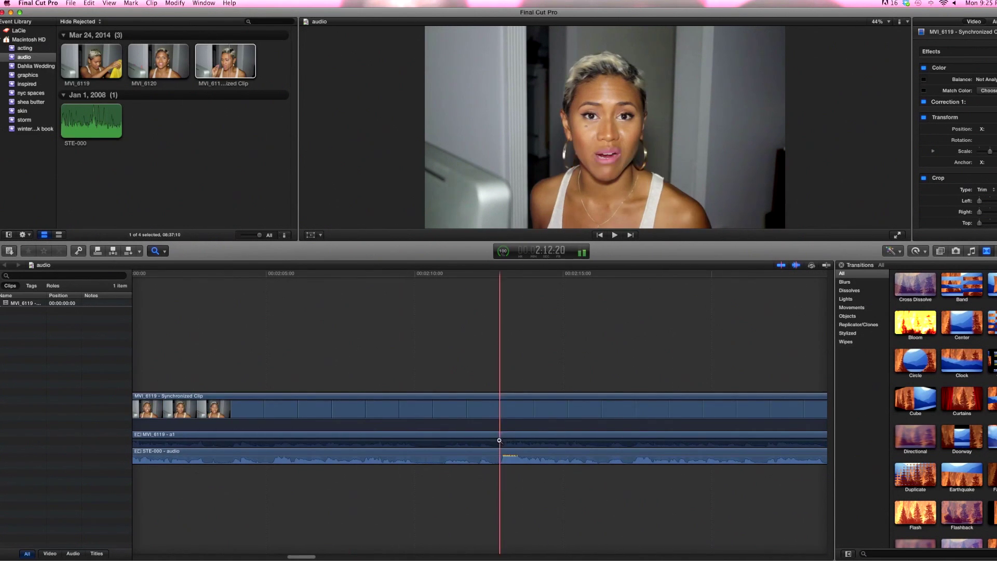
{"action": "left_click", "coordinate": [517, 454]}
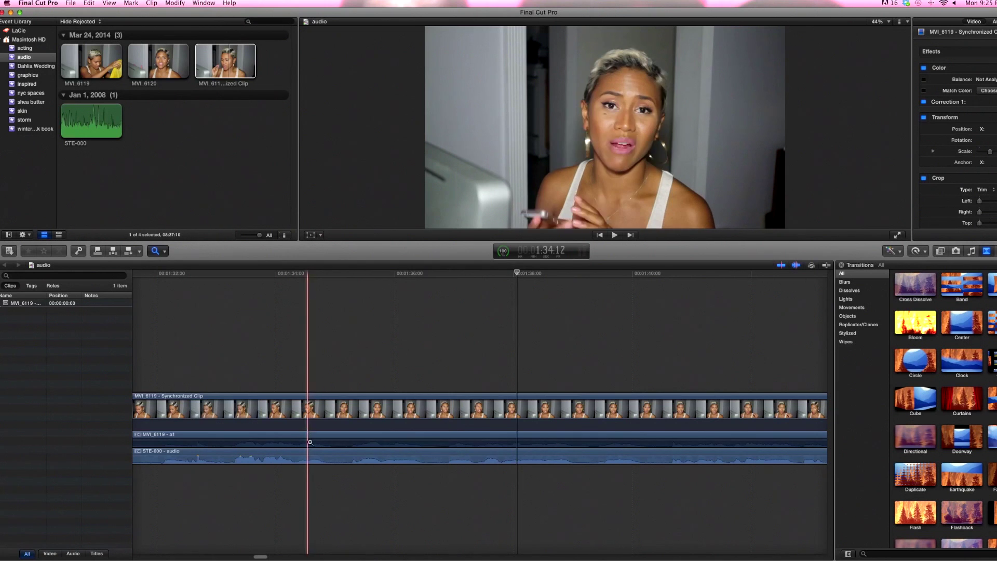
{"action": "key", "text": "super+equal"}
{"action": "left_click_drag", "start_coordinate": [261, 557], "coordinate": [310, 557]}
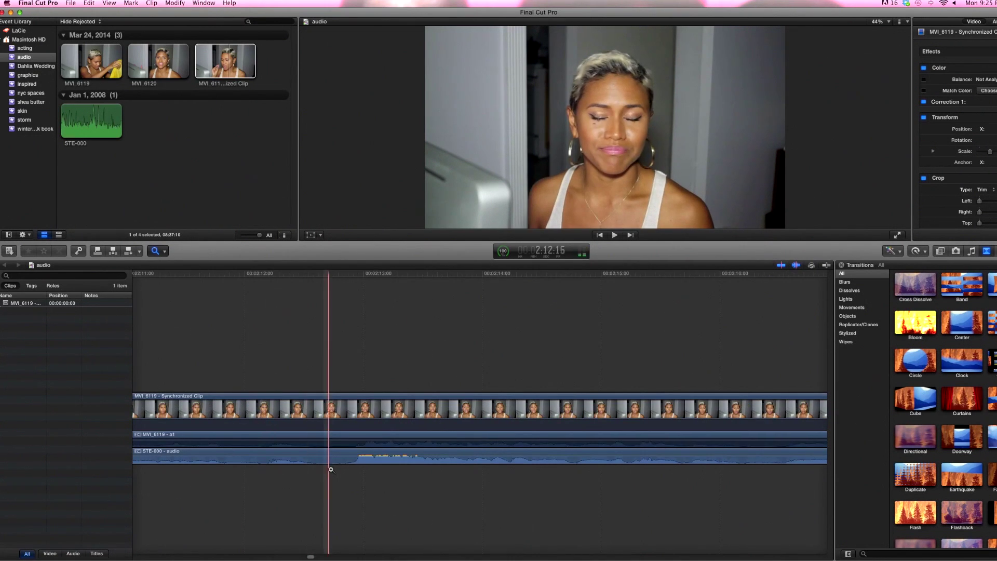
- Add two volume keyframes to the STE-000 component around 2:12:20, just before the loud peak
{"action": "key", "text": "p"}
{"action": "left_click_drag", "start_coordinate": [348, 459], "coordinate": [347, 456]}
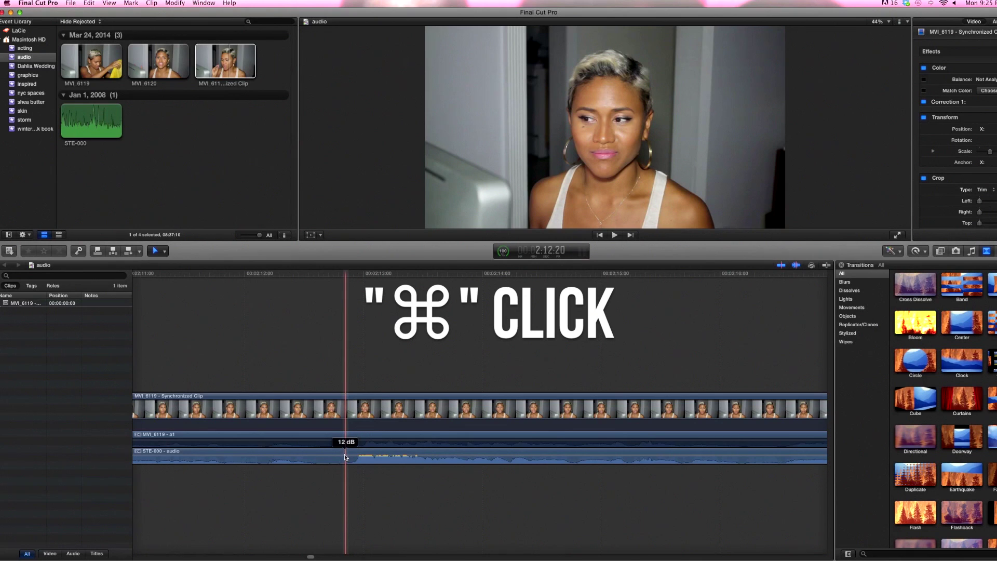
{"action": "left_click", "coordinate": [342, 454], "text": "super"}
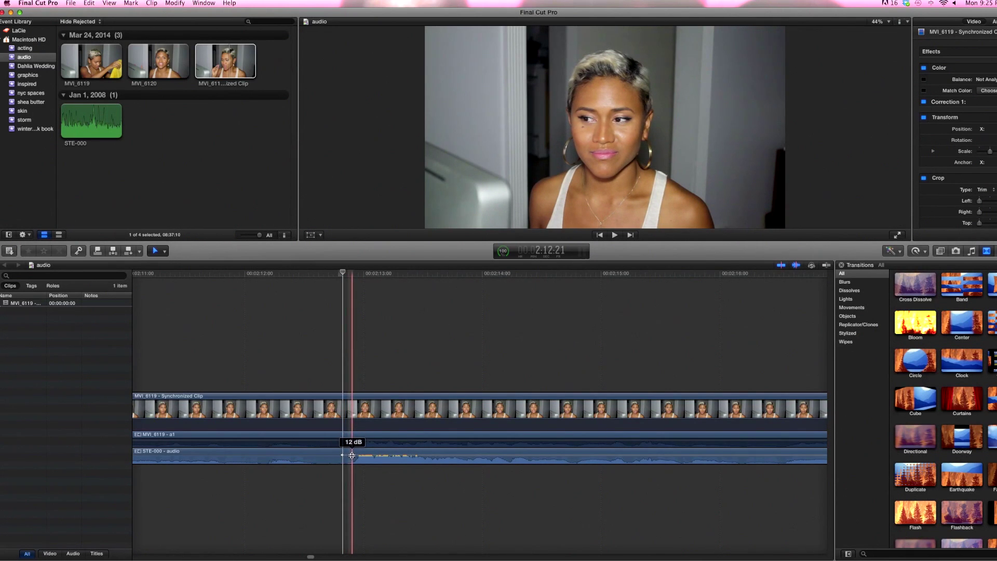
{"action": "left_click", "coordinate": [352, 455], "text": "super"}
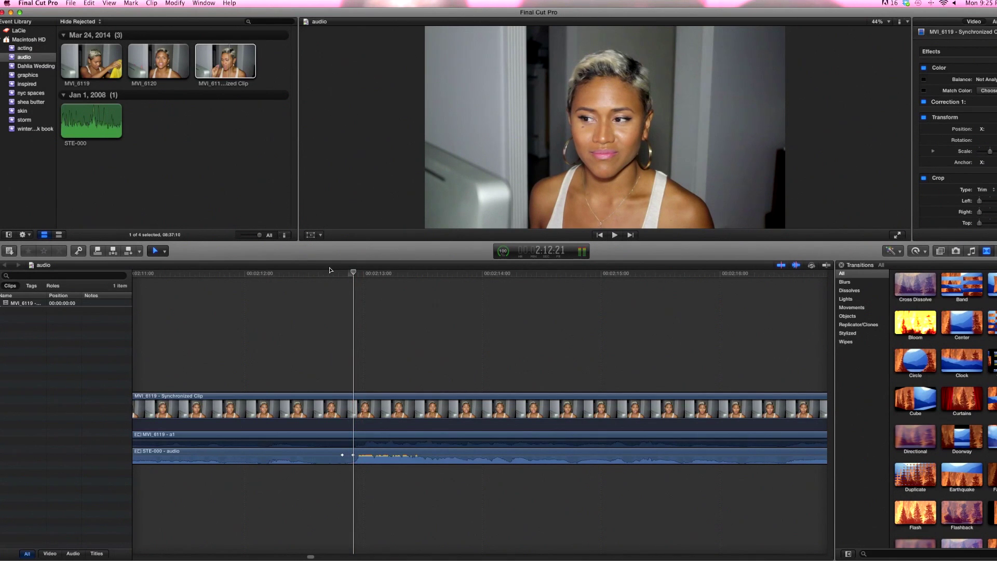
- Add two volume keyframes to STE-000 after the loud passage, around 2:13:12, and lower the level between the keyframe pairs slightly
{"action": "left_click", "coordinate": [325, 271]}
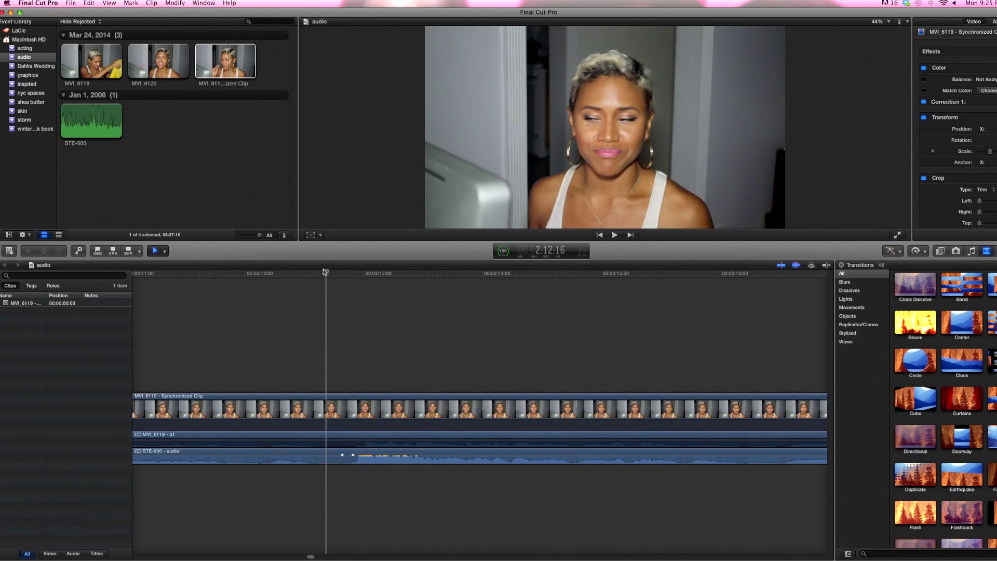
{"action": "key", "text": "super+equal"}
{"action": "key", "text": "super+equal"}
{"action": "key", "text": "super+equal"}
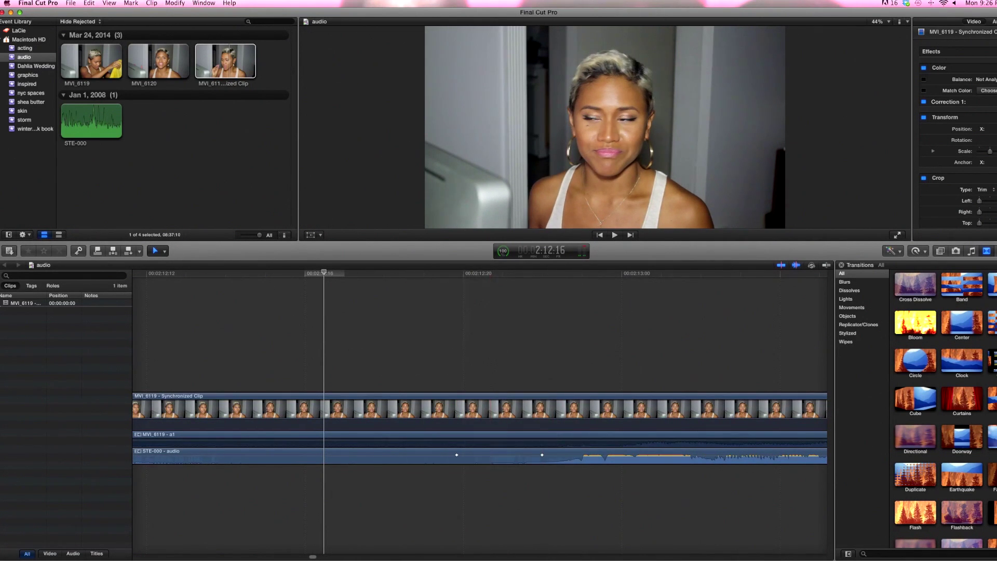
{"action": "scroll", "coordinate": [312, 557], "scroll_direction": "right", "scroll_amount": 5}
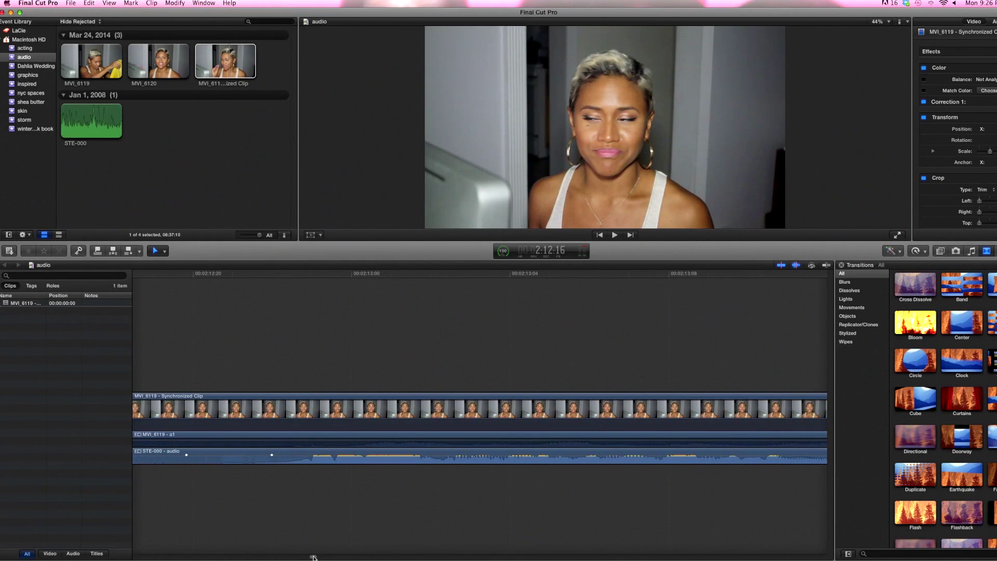
{"action": "key", "text": "p"}
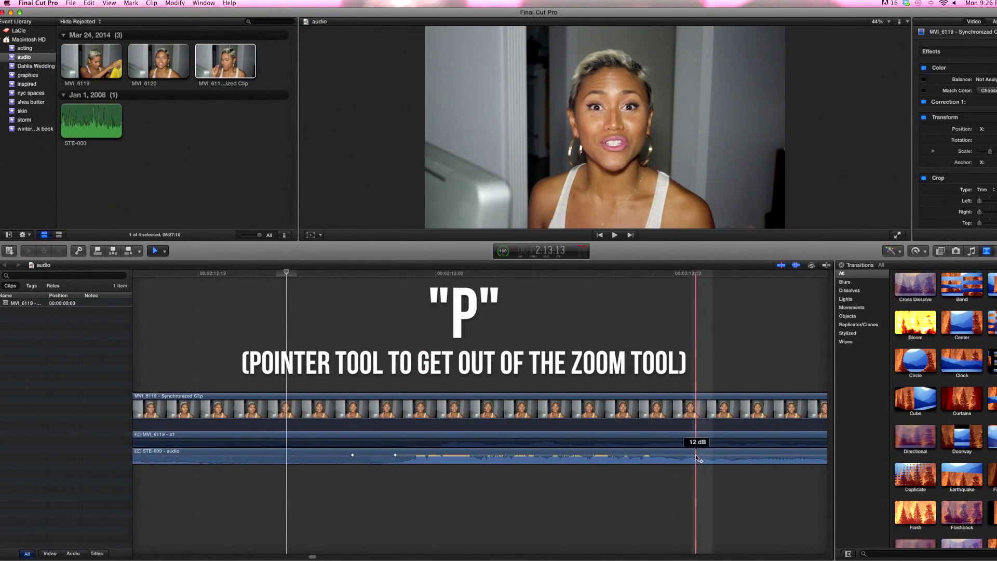
{"action": "left_click_drag", "start_coordinate": [696, 455], "coordinate": [689, 456]}
{"action": "left_click", "coordinate": [690, 456]}
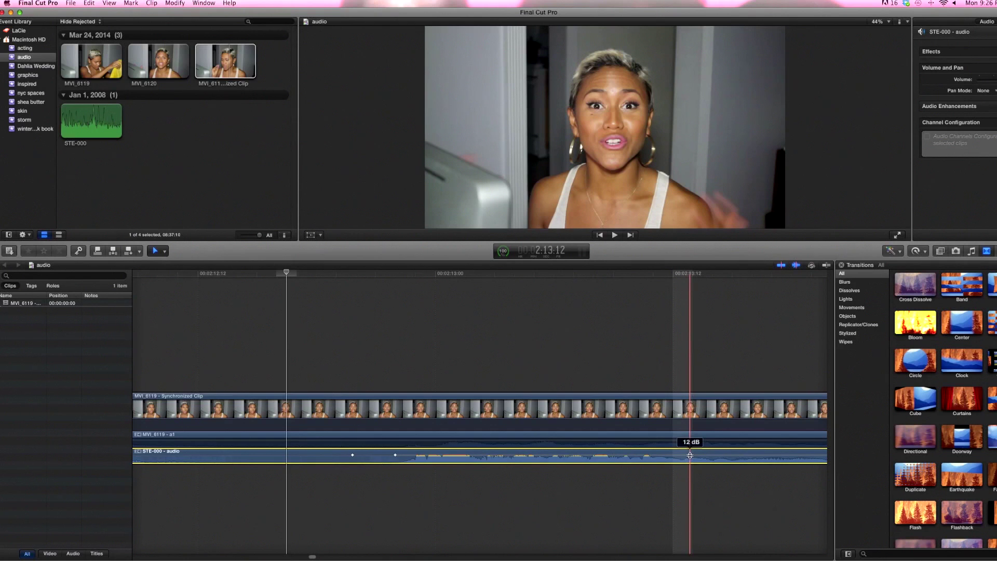
{"action": "left_click", "coordinate": [690, 456], "text": "alt"}
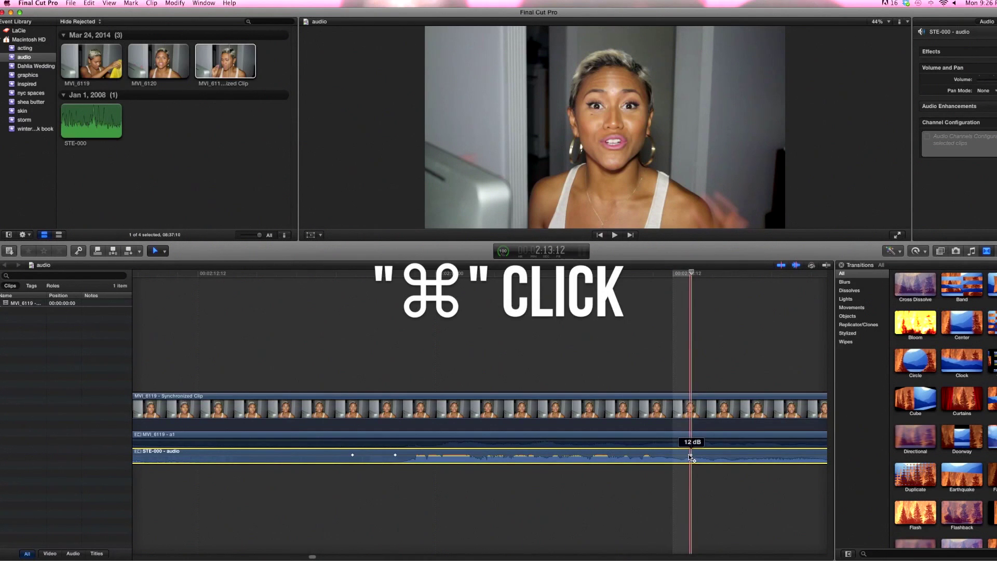
{"action": "left_click", "coordinate": [663, 456], "text": "alt"}
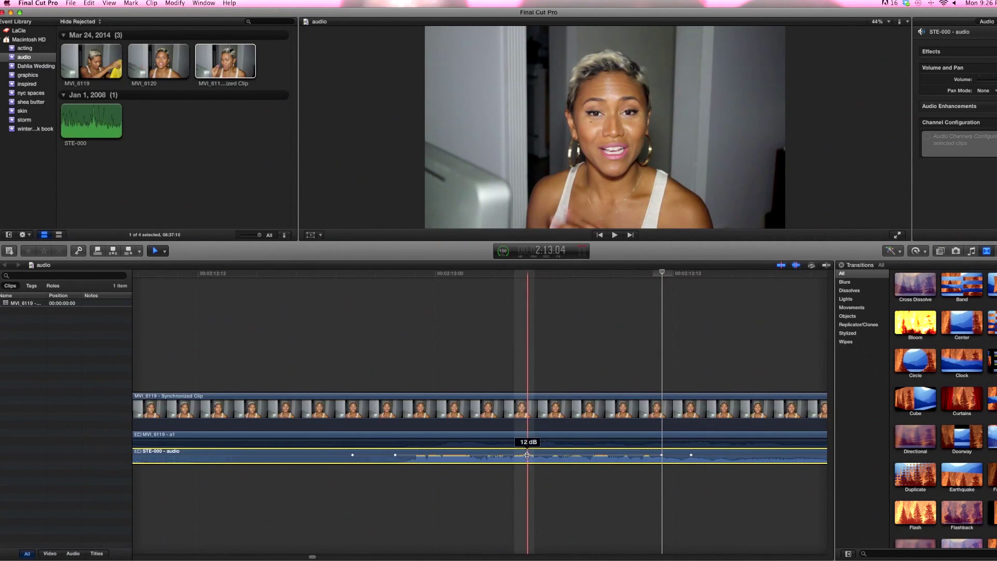
{"action": "left_click_drag", "start_coordinate": [526, 455], "coordinate": [526, 456]}
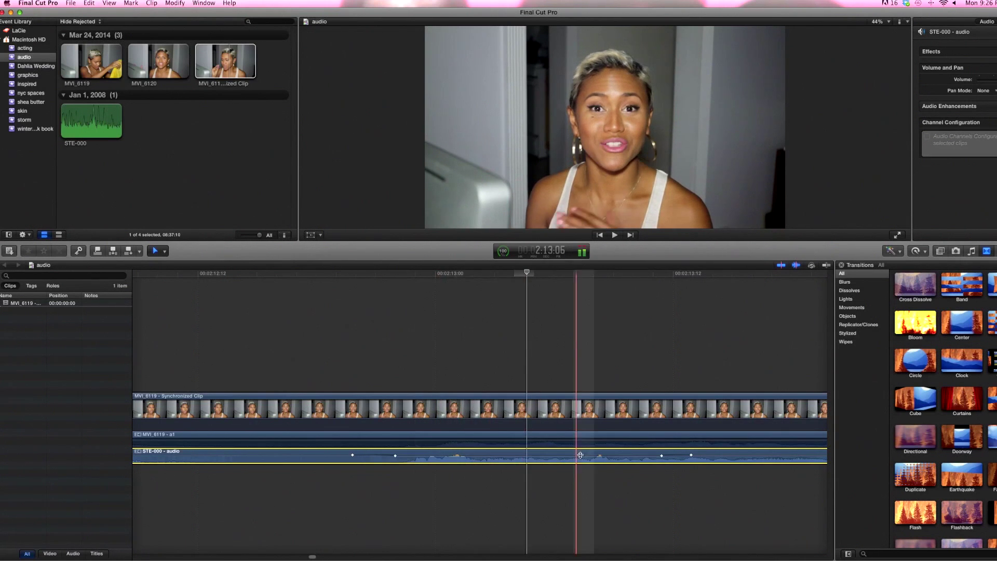
- Look at the adjusted passage in the wider timeline and search the STE-000 waveform for another loud peak around 1:16
{"action": "key", "text": "z"}
{"action": "left_click", "coordinate": [457, 341], "text": "alt"}
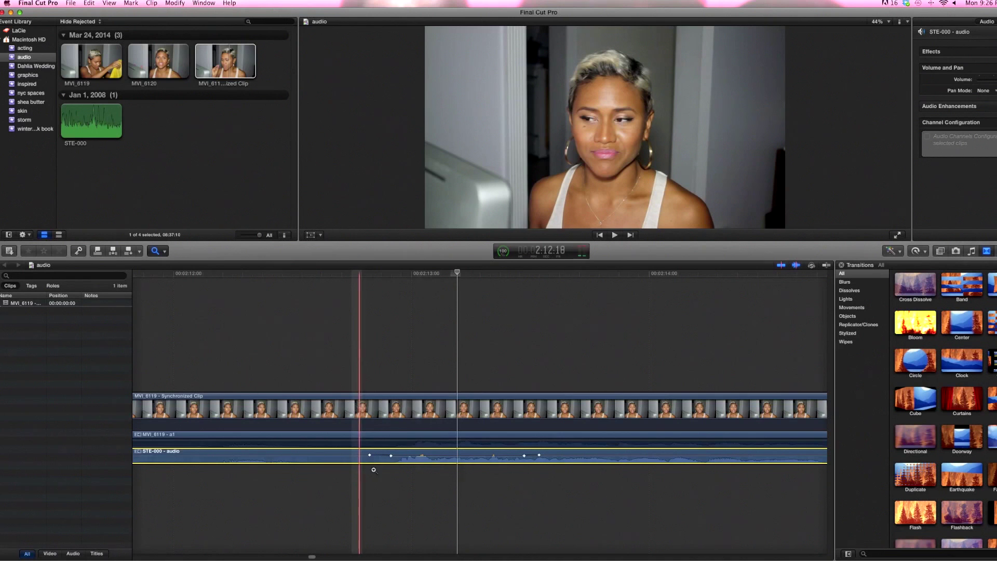
{"action": "left_click", "coordinate": [395, 352], "text": "alt"}
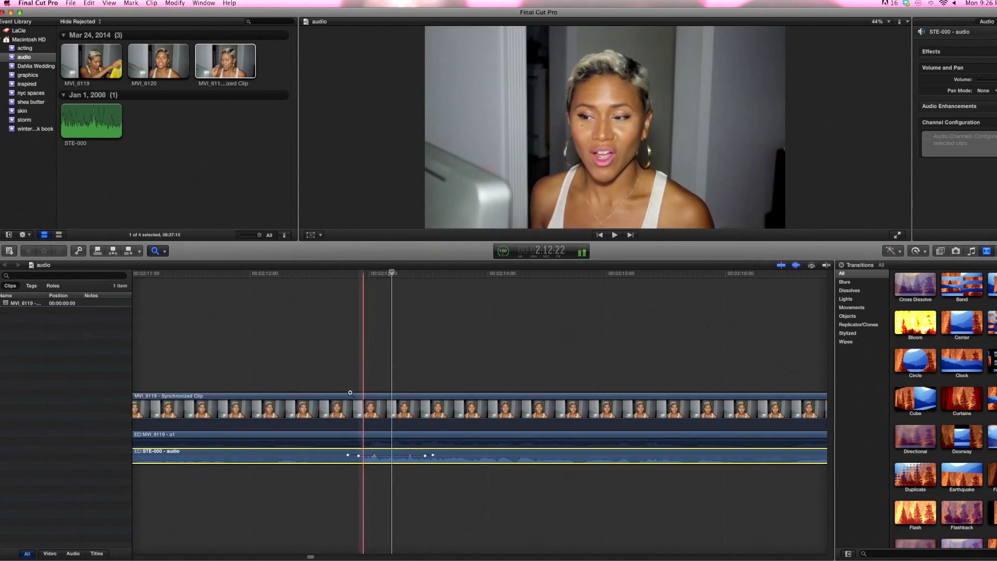
{"action": "left_click", "coordinate": [400, 346], "text": "alt"}
{"action": "left_click", "coordinate": [399, 345], "text": "alt"}
{"action": "left_click", "coordinate": [401, 345], "text": "alt"}
{"action": "left_click", "coordinate": [402, 346], "text": "alt"}
{"action": "left_click", "coordinate": [404, 346], "text": "alt"}
{"action": "left_click", "coordinate": [198, 452]}
{"action": "left_click", "coordinate": [194, 457]}
{"action": "left_click_drag", "start_coordinate": [326, 556], "coordinate": [240, 556]}
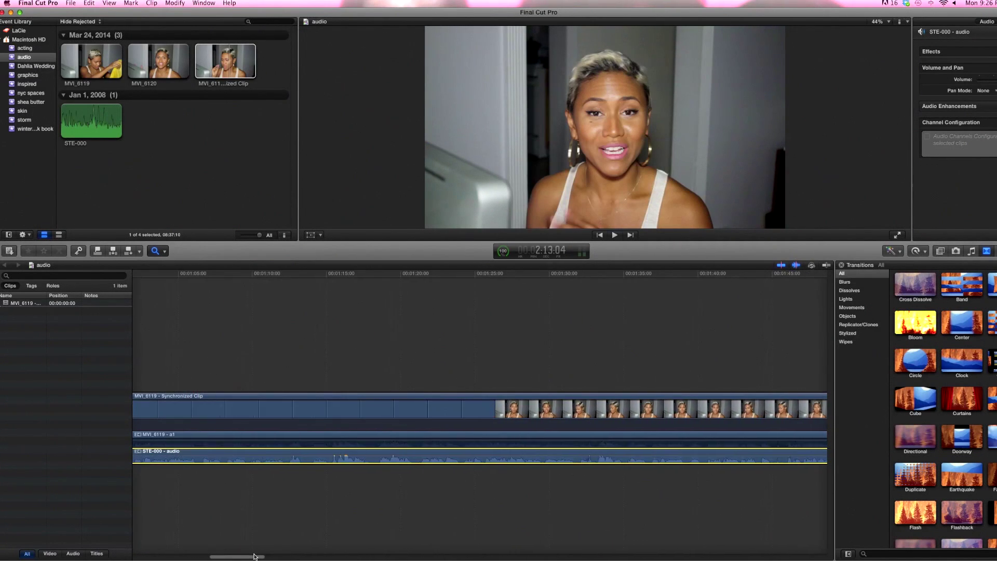
{"action": "left_click", "coordinate": [383, 437]}
{"action": "left_click", "coordinate": [295, 456]}
{"action": "left_click", "coordinate": [292, 523]}
{"action": "left_click", "coordinate": [292, 523]}
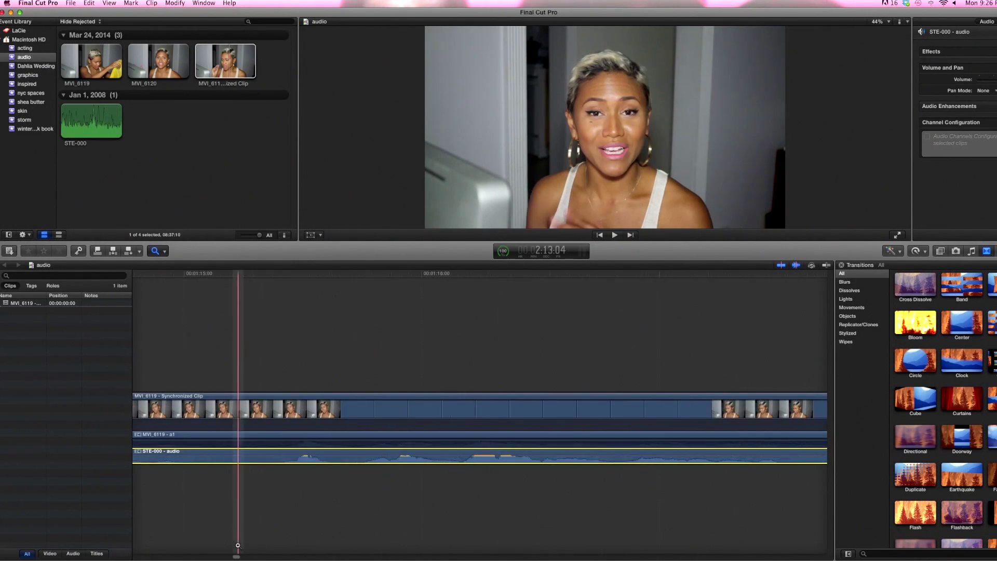
- Add four volume keyframes around the STE-000 peak at about 1:16 and lower the level between the inner pair slightly
{"action": "left_click", "coordinate": [449, 456], "text": "alt"}
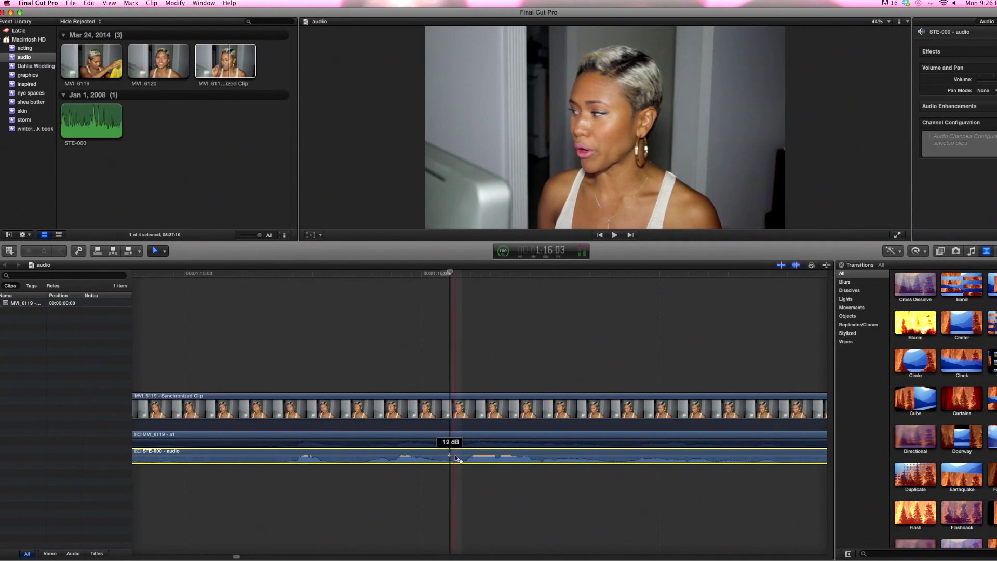
{"action": "left_click", "coordinate": [462, 456], "text": "alt"}
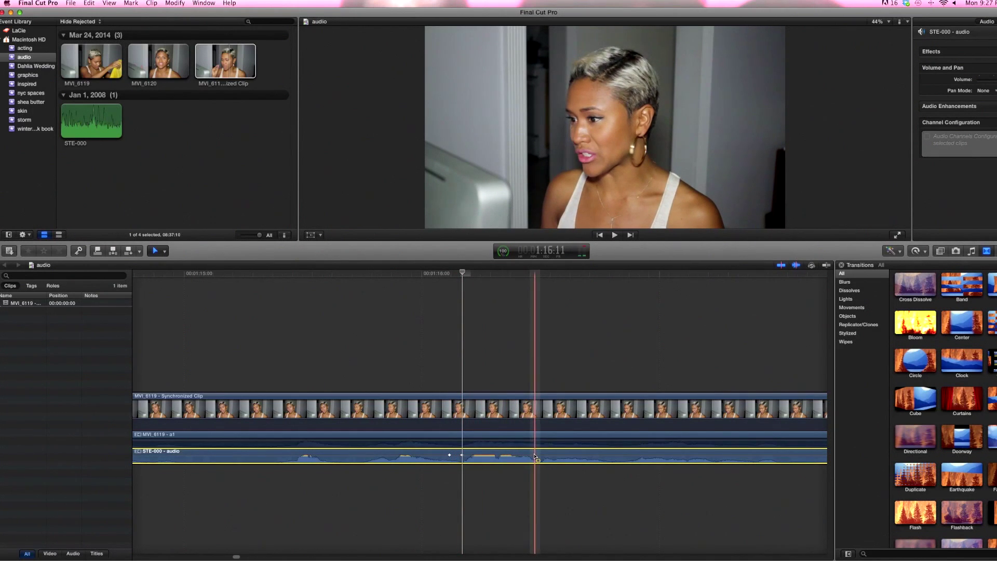
{"action": "left_click", "coordinate": [522, 455], "text": "alt"}
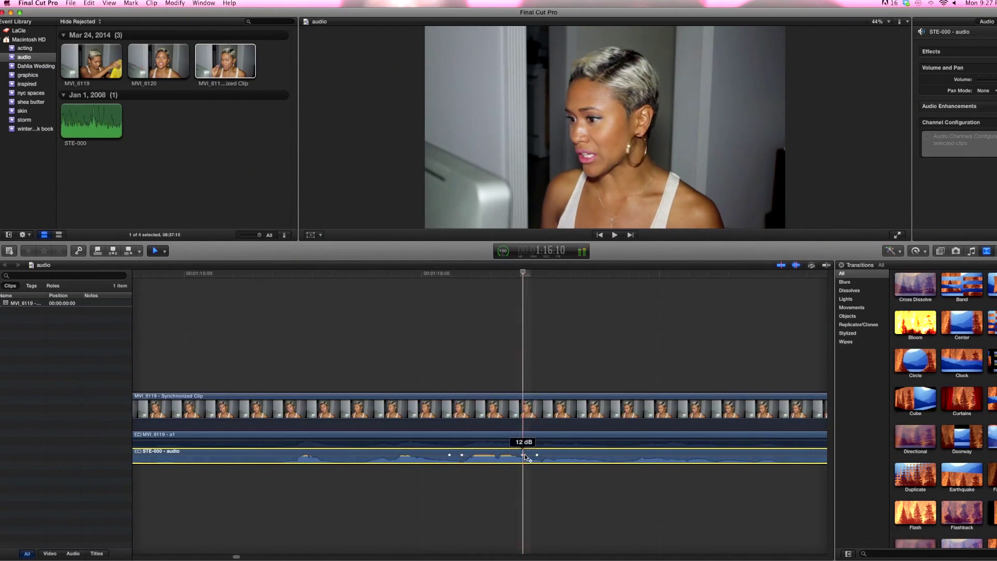
{"action": "left_click", "coordinate": [506, 455], "text": "alt"}
{"action": "left_click_drag", "start_coordinate": [507, 456], "coordinate": [506, 456]}
- Zoom out the timeline to examine the keyframed peaks within the synchronized clip's overall waveform
{"action": "key", "text": "z"}
{"action": "left_click", "coordinate": [564, 421], "text": "alt"}
{"action": "left_click", "coordinate": [565, 421], "text": "alt"}
{"action": "left_click", "coordinate": [561, 420], "text": "alt"}
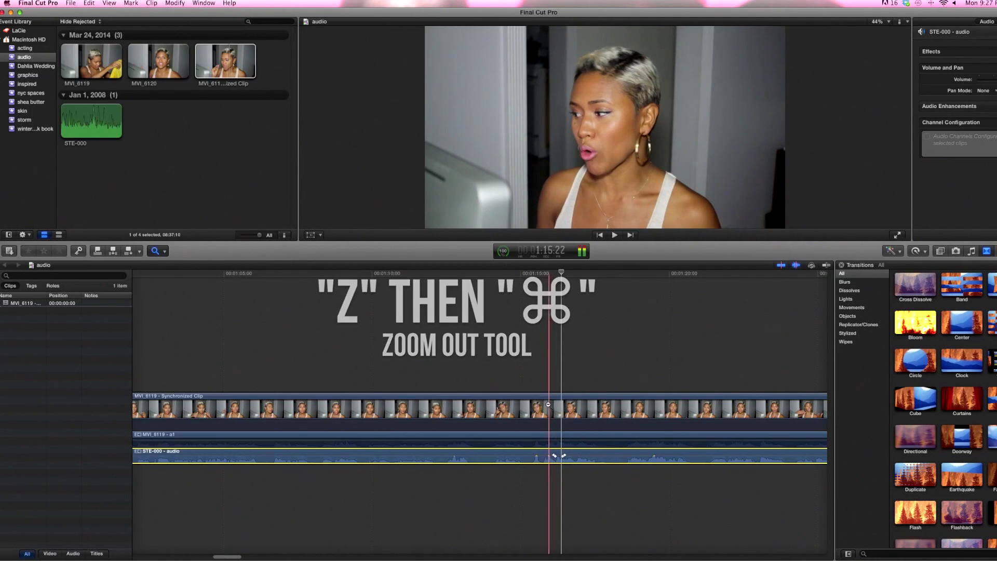
{"action": "key", "text": "super+minus"}
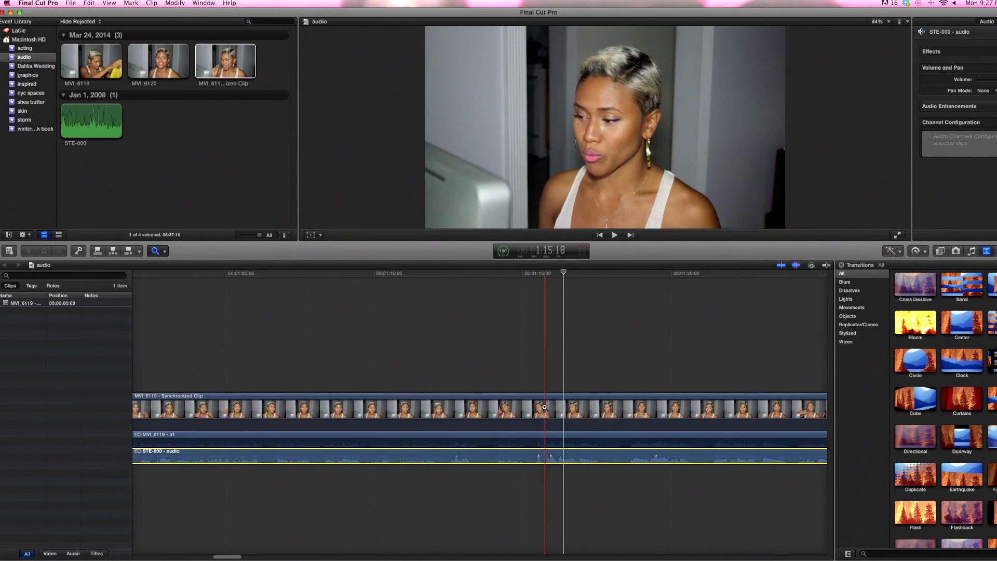
{"action": "key", "text": "super+minus"}
{"action": "key", "text": "super+minus"}
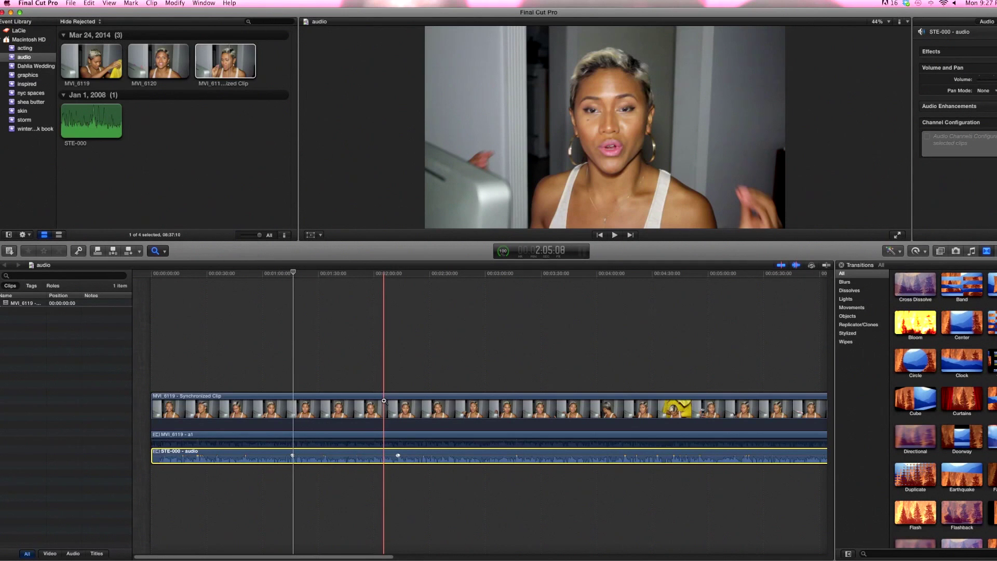
- Collapse the synchronized clip's audio components and look over the combined clip through to its end
{"action": "key", "text": "a"}
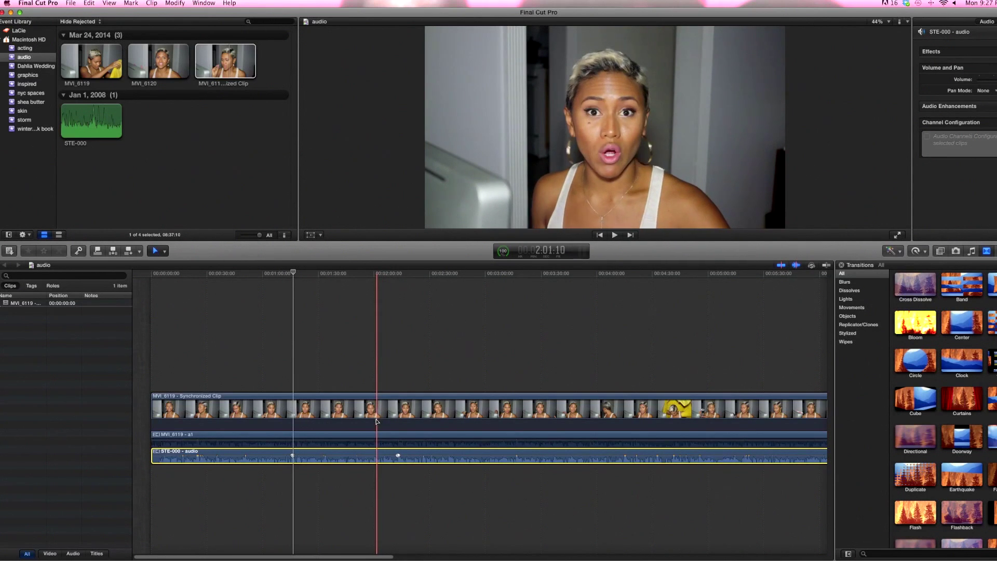
{"action": "right_click", "coordinate": [377, 424]}
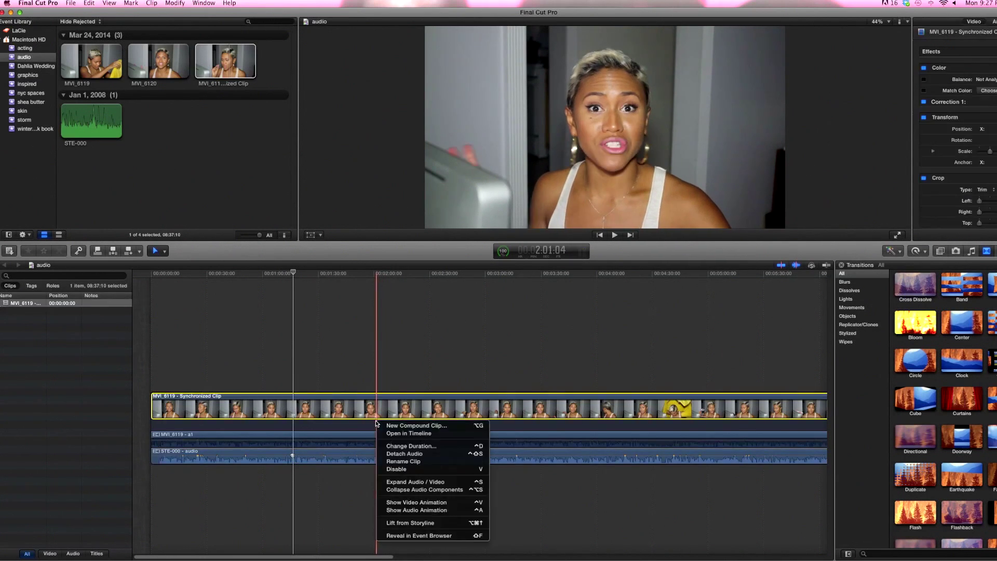
{"action": "left_click", "coordinate": [389, 490]}
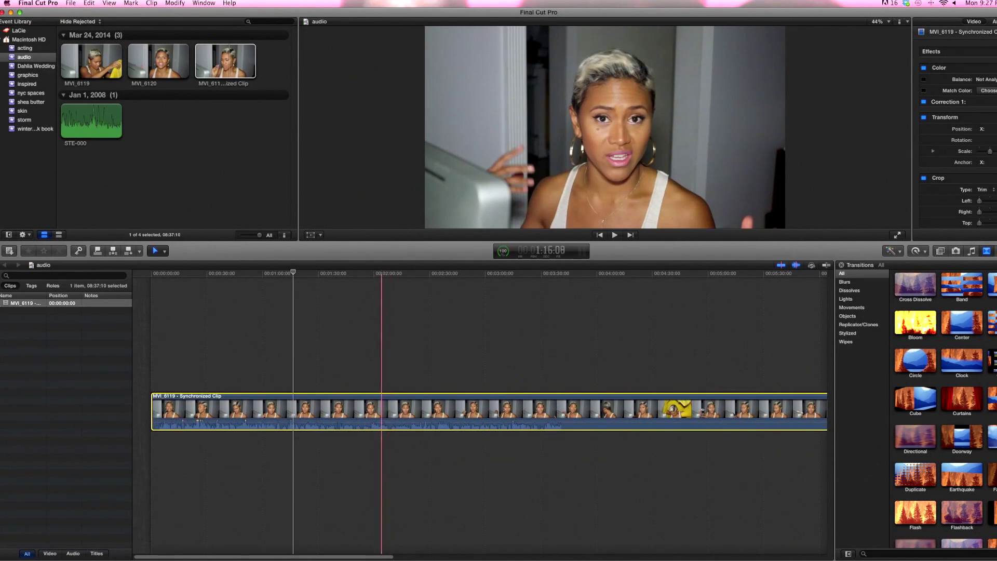
{"action": "scroll", "coordinate": [480, 353], "scroll_direction": "right", "scroll_amount": 10}
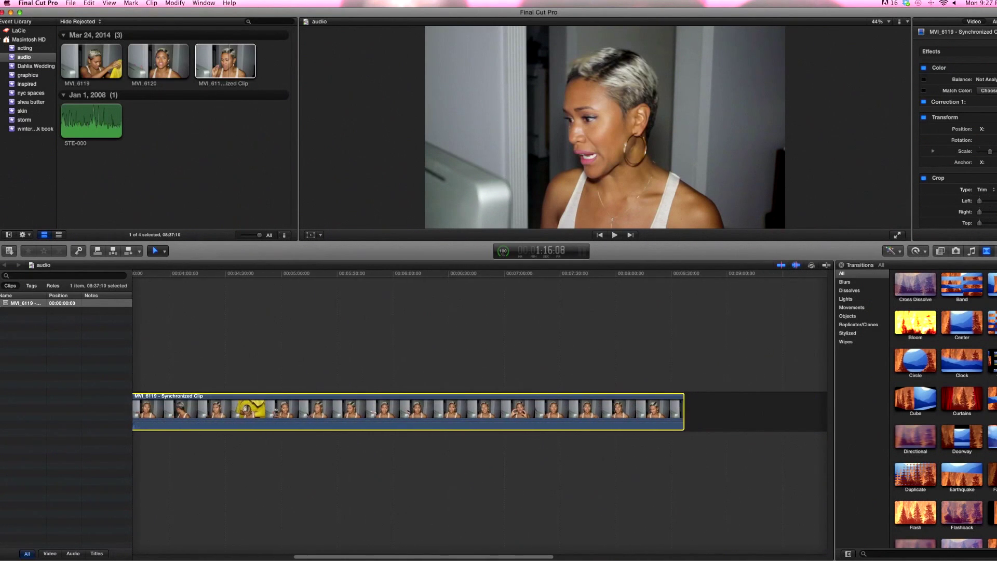
{"action": "scroll", "coordinate": [225, 512], "scroll_direction": "left", "scroll_amount": 10}
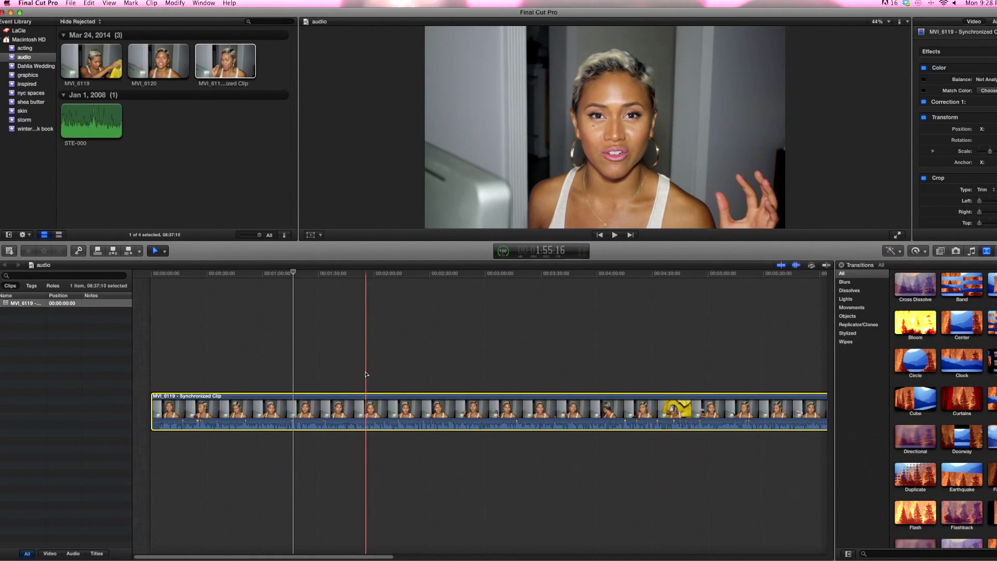
- Filter the iTunes music by the artist's name and connect Retro Boogie beneath the synchronized clip at the timeline start
{"action": "left_click", "coordinate": [946, 233]}
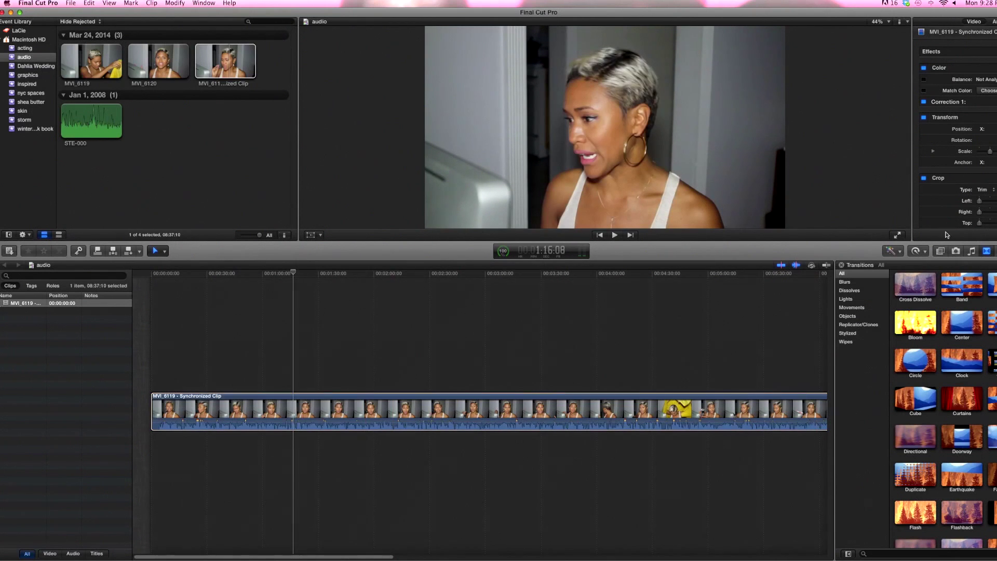
{"action": "left_click", "coordinate": [972, 251]}
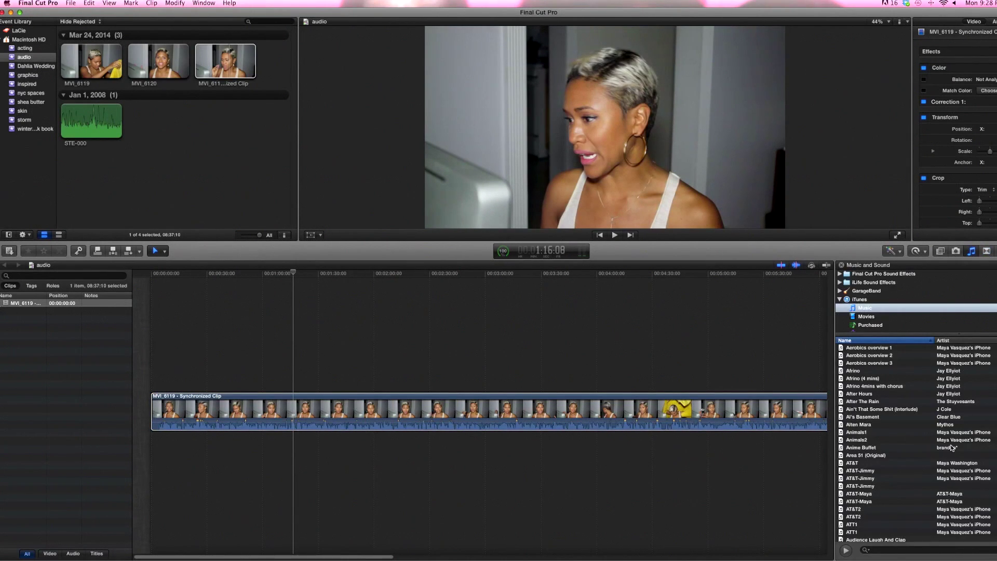
{"action": "scroll", "coordinate": [952, 448], "scroll_direction": "down", "scroll_amount": 10}
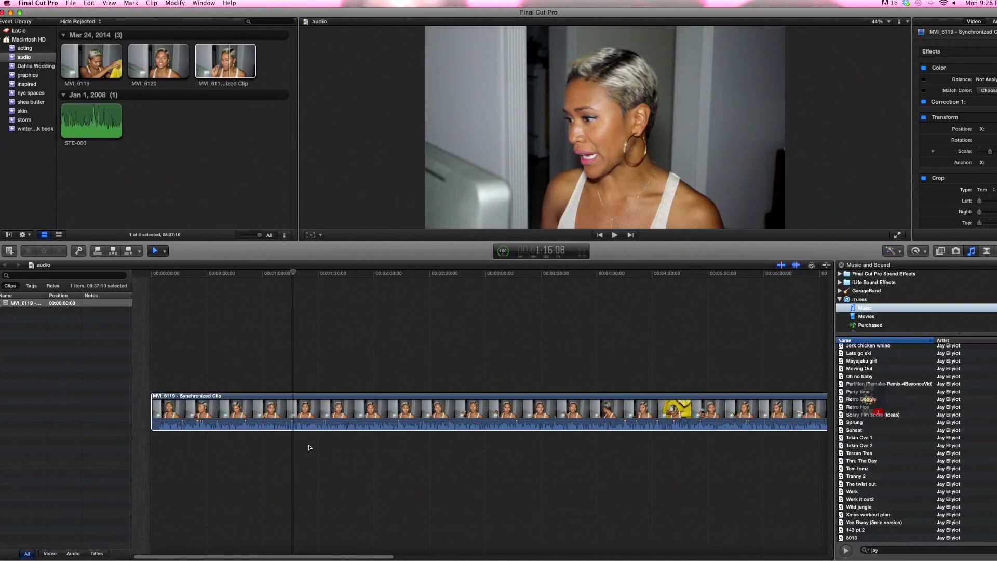
{"action": "left_click_drag", "start_coordinate": [303, 455], "coordinate": [152, 445]}
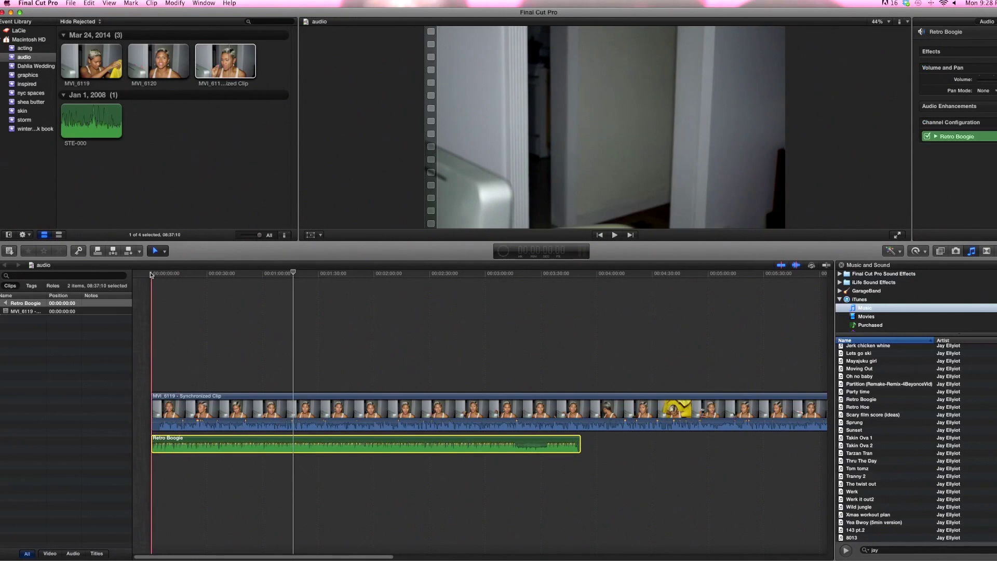
- Lower the system volume and play the timeline from the start to hear the music against the speech
{"action": "key", "text": "XF86AudioLowerVolume"}
{"action": "key", "text": "XF86AudioLowerVolume"}
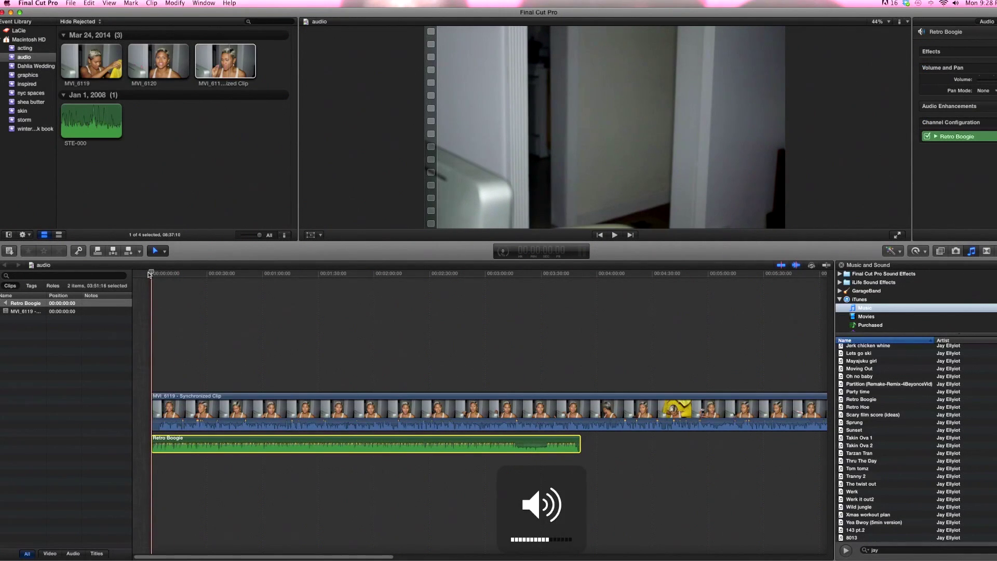
{"action": "key", "text": "space"}
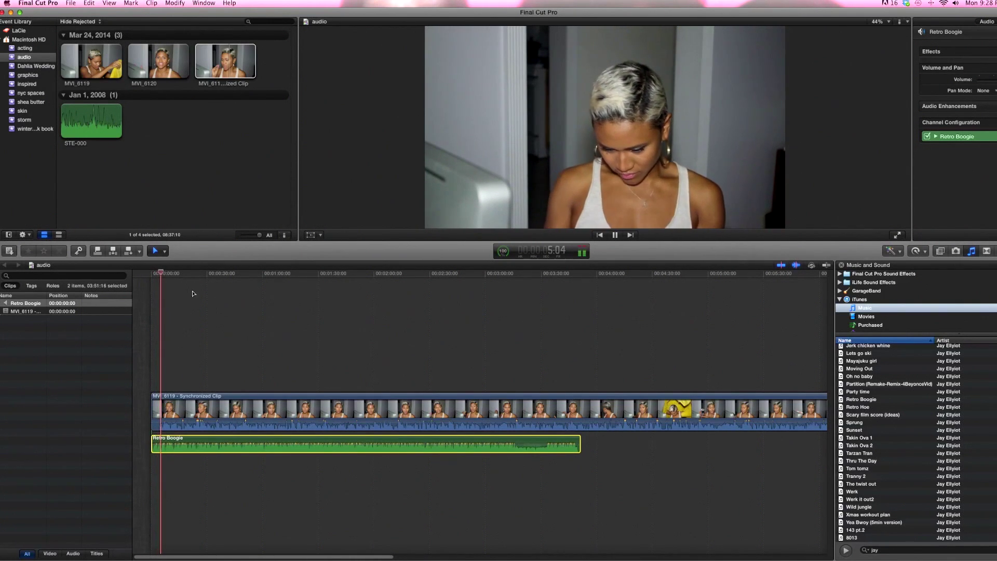
- Stop playback, lower the whole Retro Boogie track to about -9 dB and listen to the mix
{"action": "mouse_move", "coordinate": [234, 445]}
{"action": "key", "text": "space"}
{"action": "left_click_drag", "start_coordinate": [229, 445], "coordinate": [228, 446]}
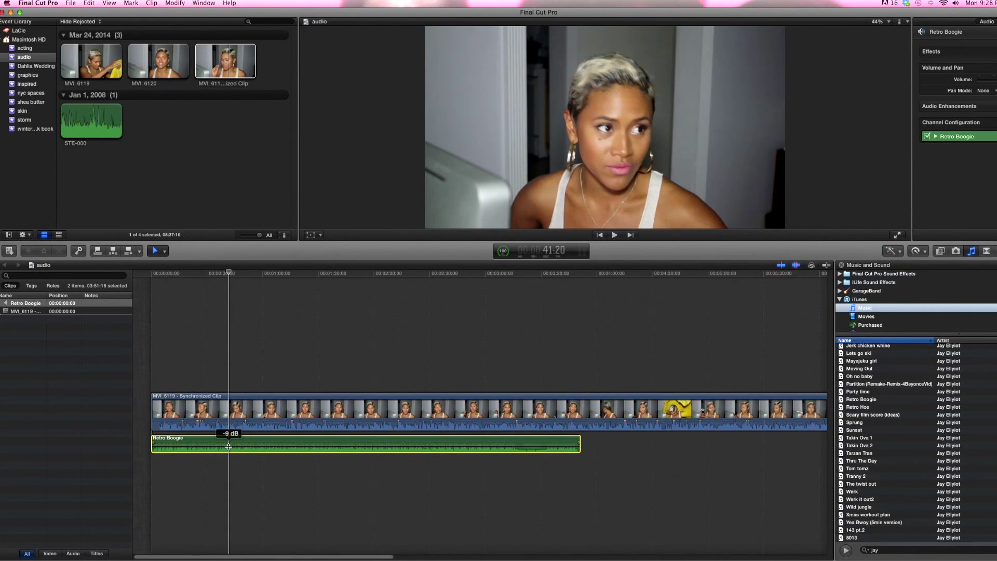
{"action": "key", "text": "space"}
{"action": "key", "text": "space"}
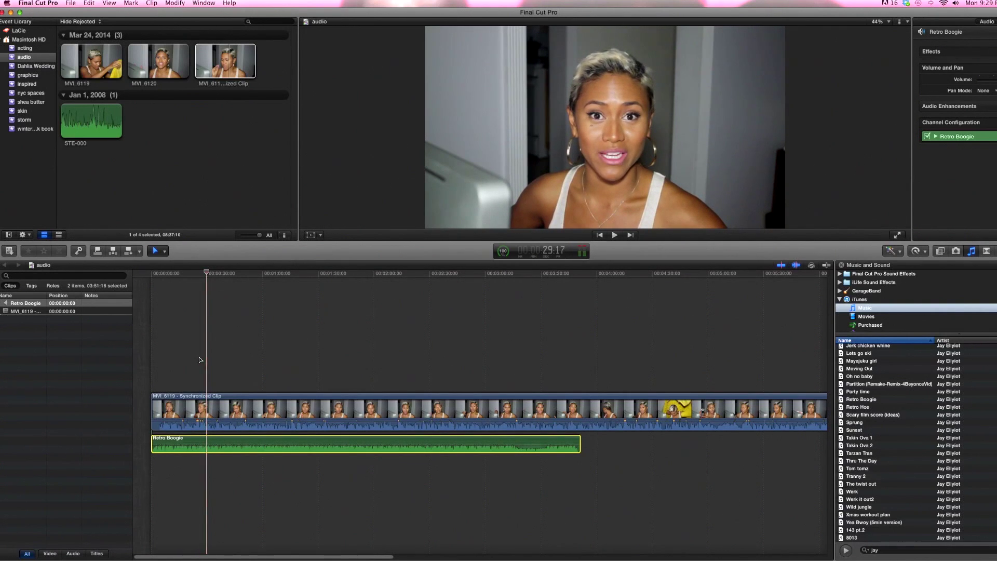
- Add volume keyframes to Retro Boogie at about 0:06 and 0:18 and lower the level after the second one
{"action": "key", "text": "super+equal"}
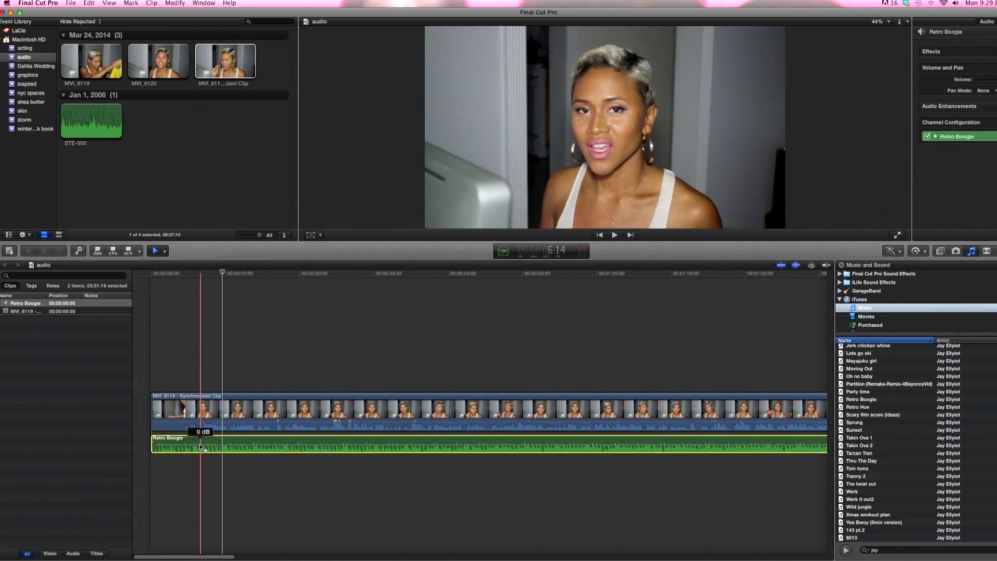
{"action": "left_click", "coordinate": [200, 444]}
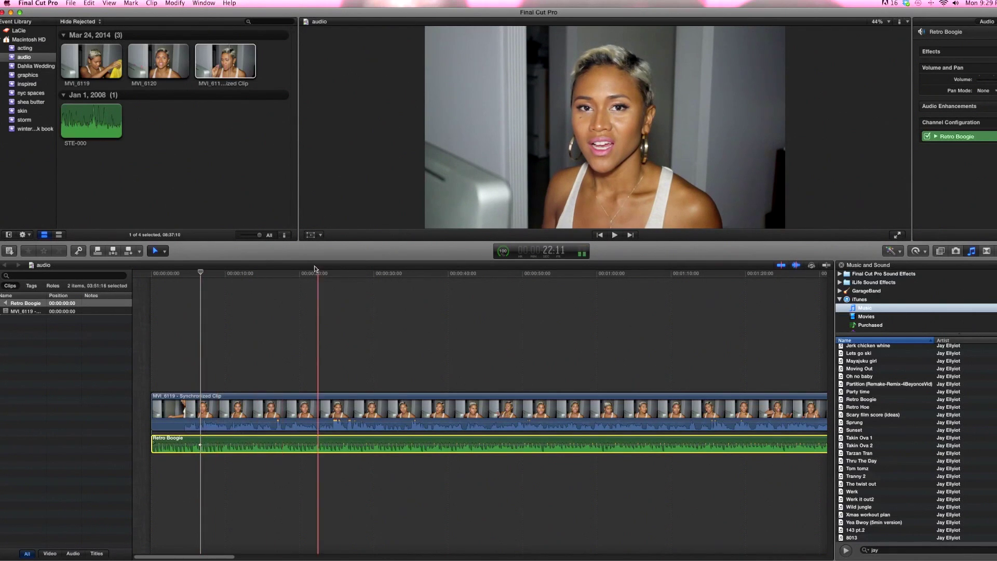
{"action": "left_click", "coordinate": [287, 273]}
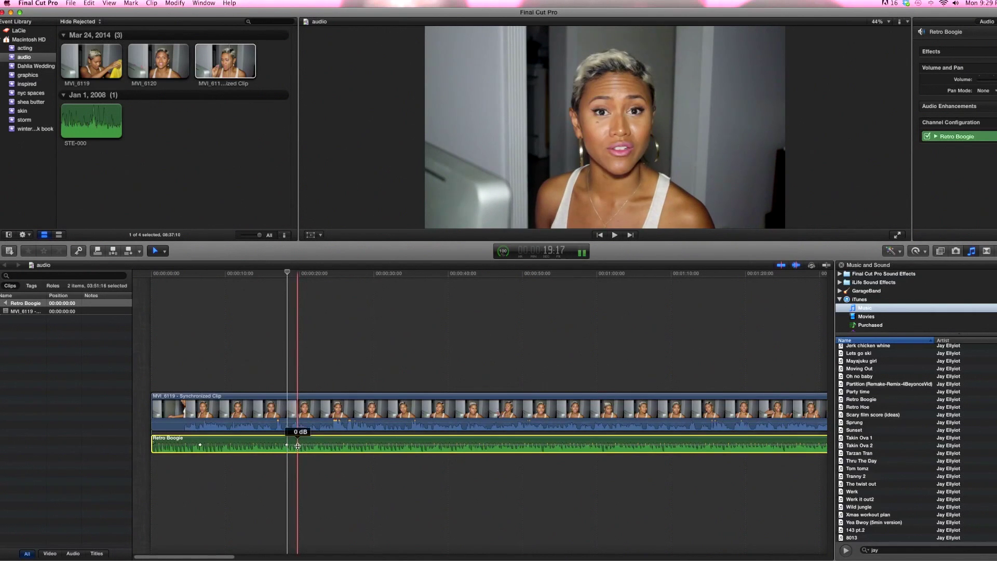
{"action": "left_click_drag", "start_coordinate": [297, 445], "coordinate": [298, 447]}
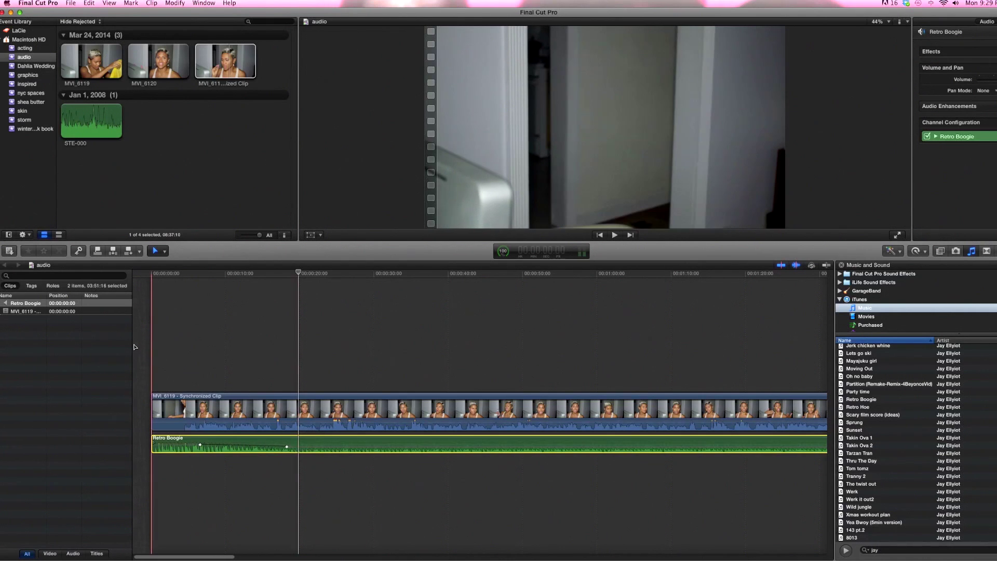
- Move Retro Boogie's second volume keyframe to about 0:38 and play the longer fade from the start
{"action": "left_click", "coordinate": [286, 446]}
{"action": "left_click_drag", "start_coordinate": [288, 446], "coordinate": [470, 448]}
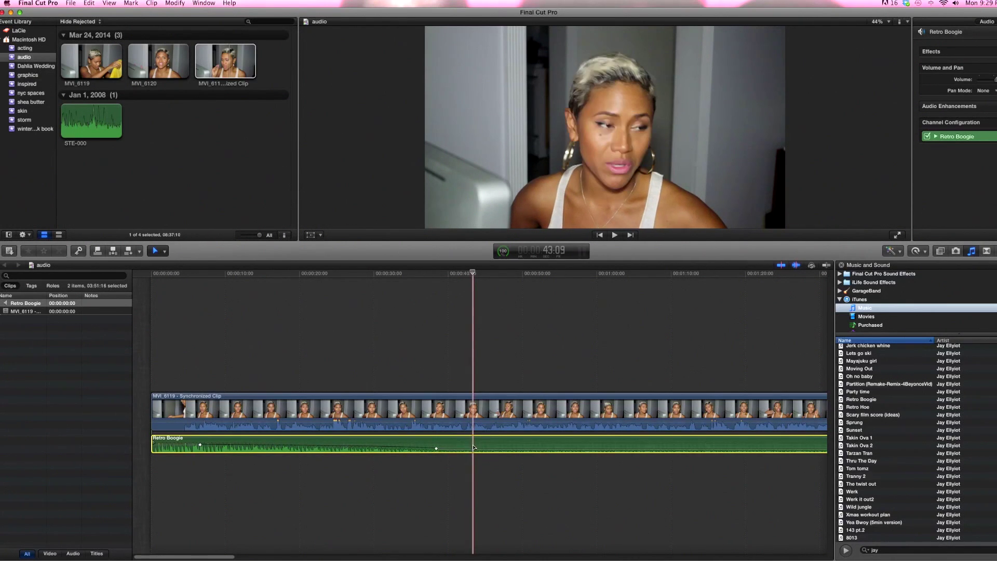
{"action": "left_click", "coordinate": [151, 275]}
{"action": "key", "text": "space"}
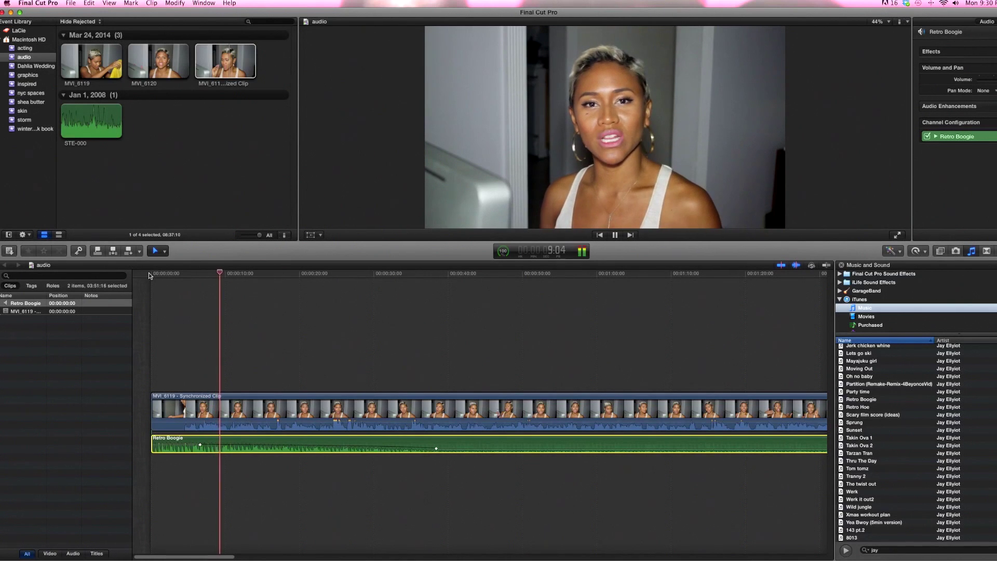
- Move Retro Boogie's second volume keyframe to about 0:15 and add a third at about 0:22 at a slightly lower level
{"action": "left_click_drag", "start_coordinate": [437, 448], "coordinate": [261, 448]}
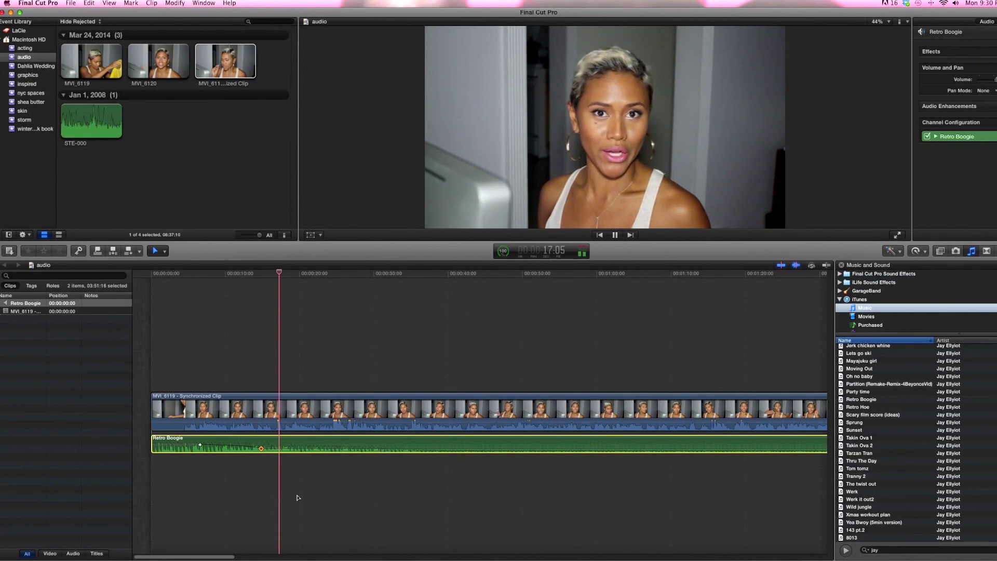
{"action": "left_click", "coordinate": [312, 449], "text": "alt"}
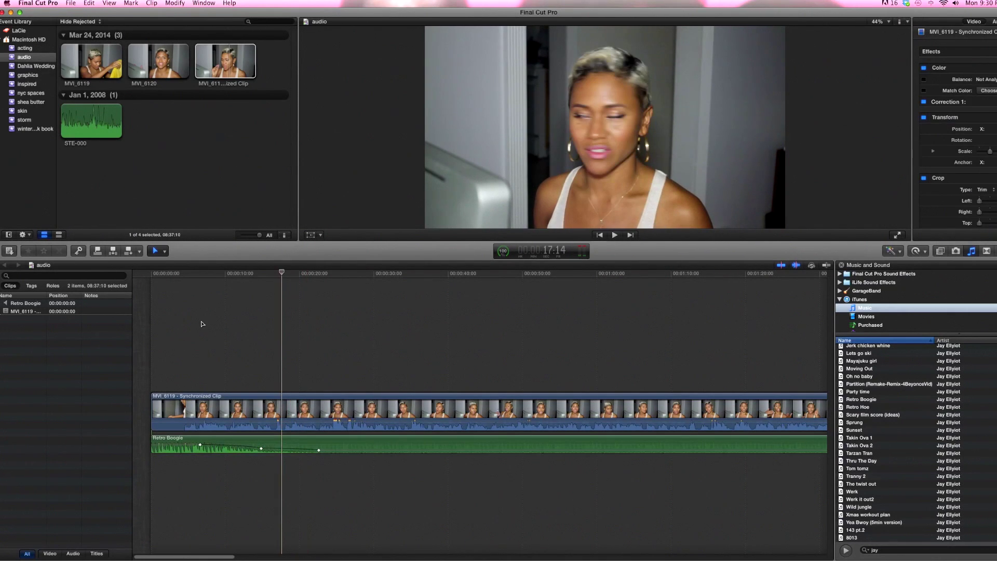